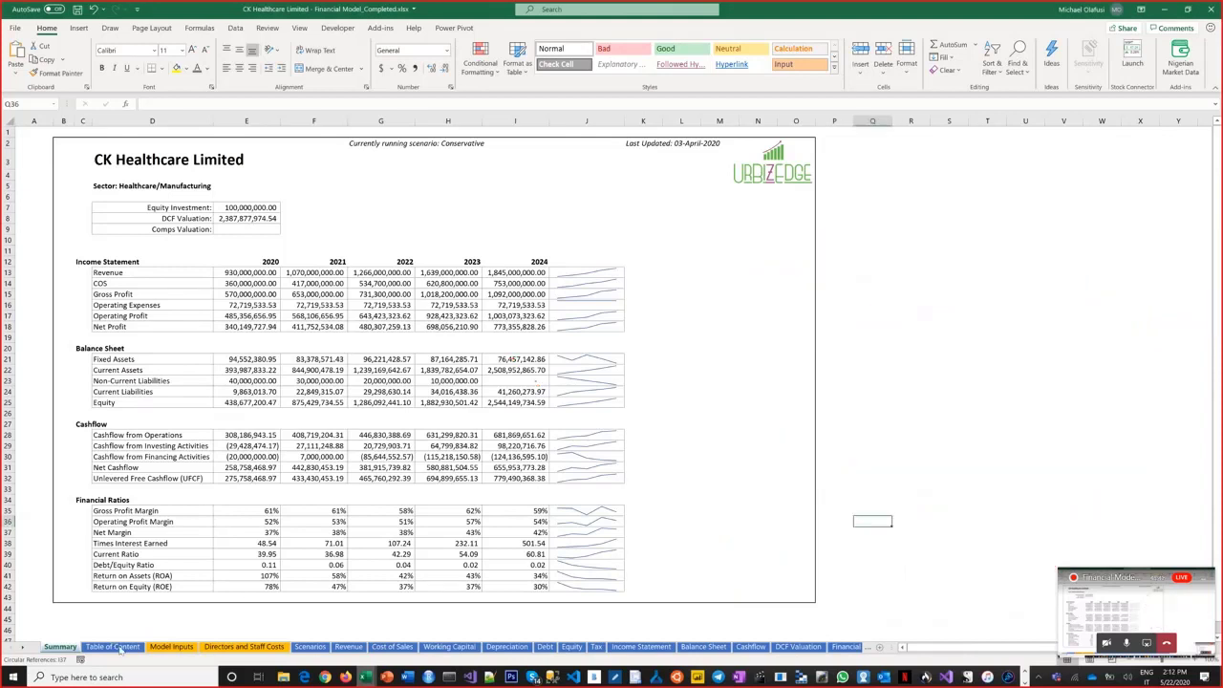
On the Table of Content sheet, highlight the Model Inputs and Financial Plans entry, then open that sheet
click(113, 647)
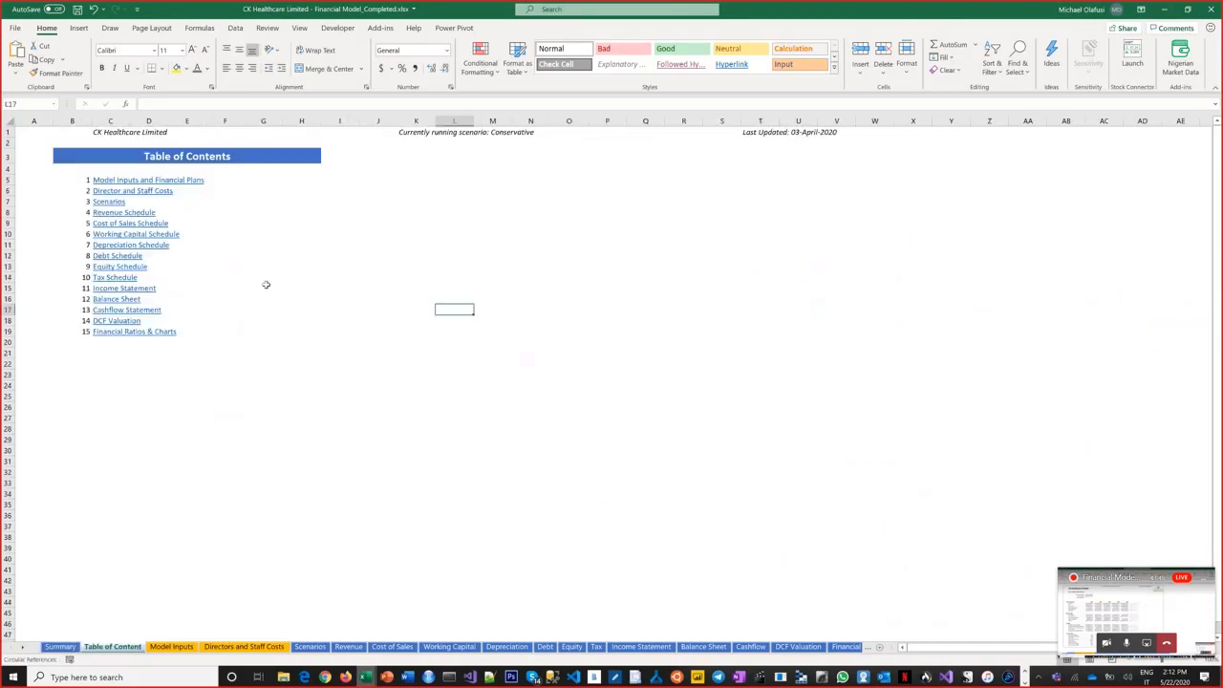
scroll(259, 292, up, 2)
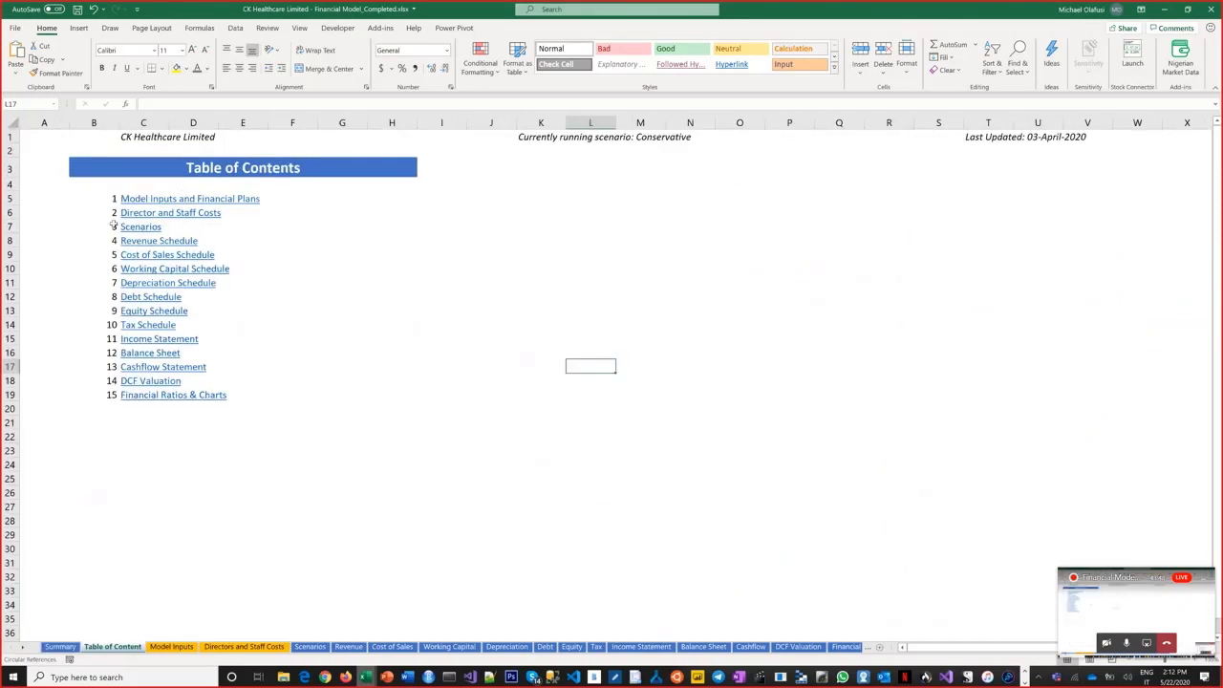
drag(102, 199, 268, 199)
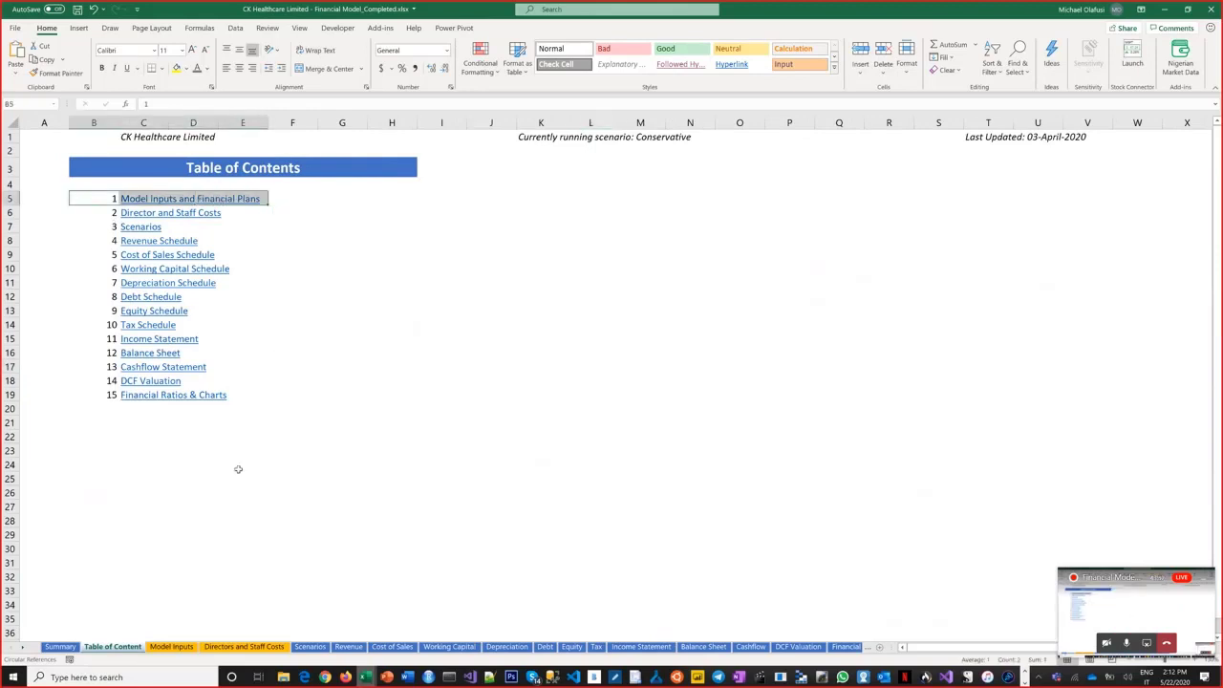
click(172, 647)
Highlight the Face Masks, Hand Sanitizers, Test Tubes and Syringes rows (8, 13, 18, 23) in turn
click(242, 647)
key(ctrl+Page_Up)
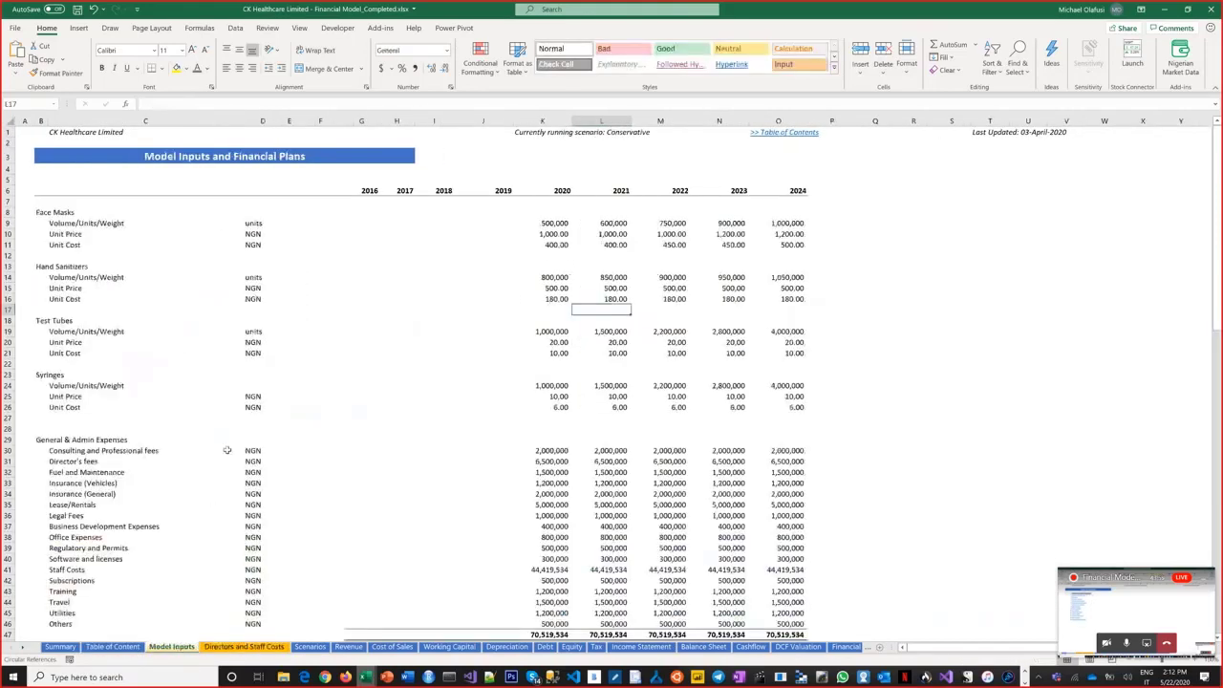
scroll(216, 423, up, 2)
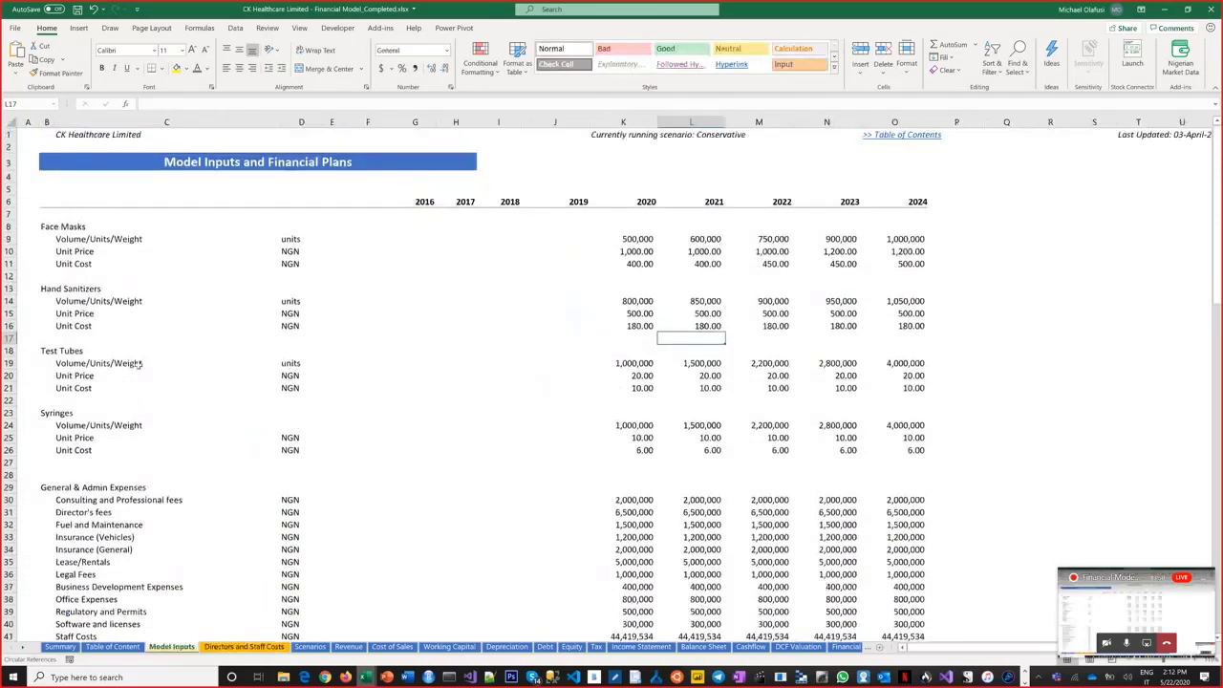
click(9, 227)
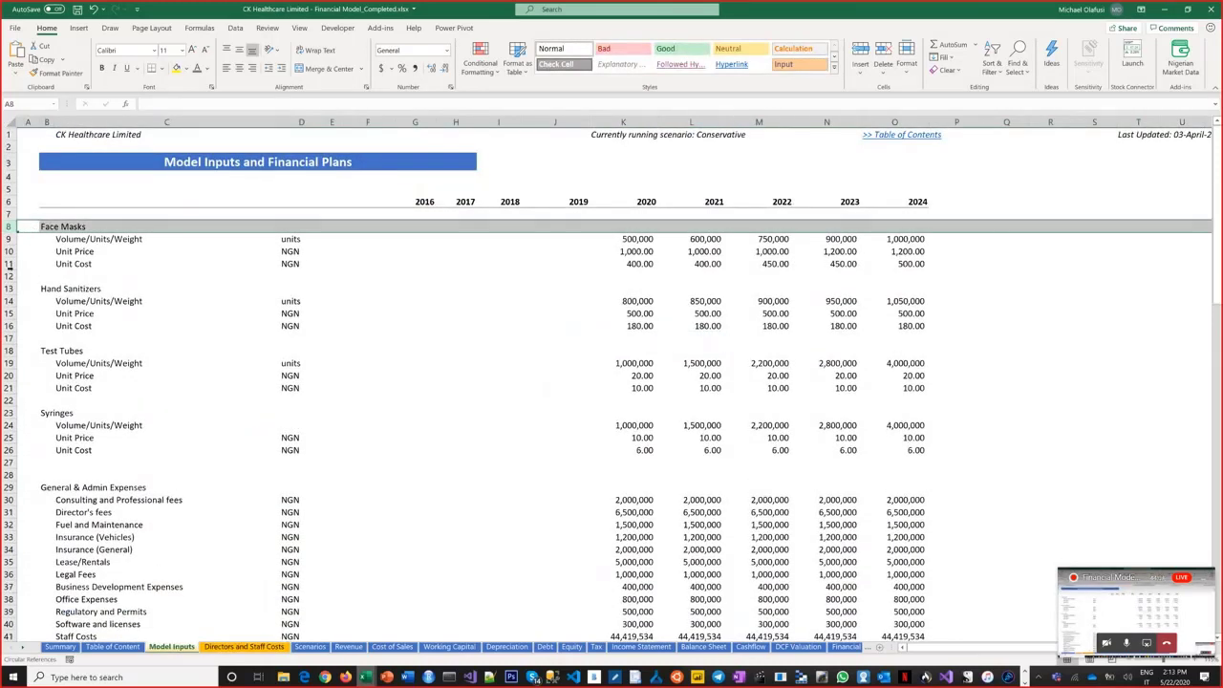
click(10, 289)
click(9, 351)
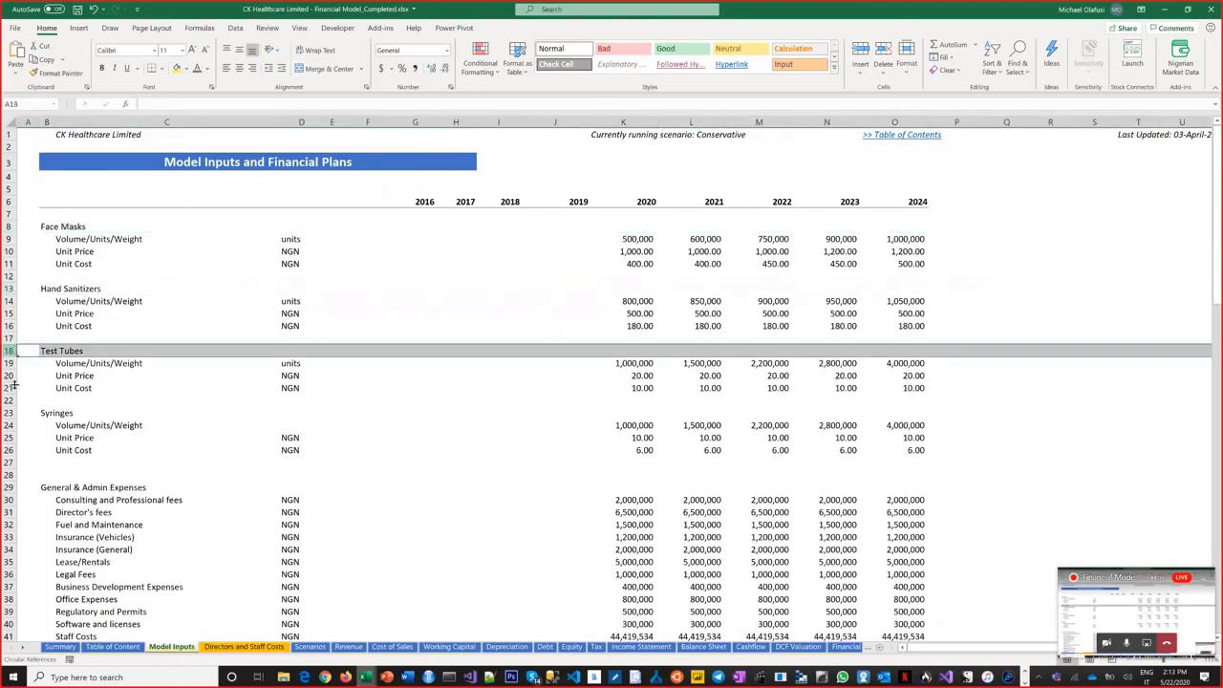
click(10, 413)
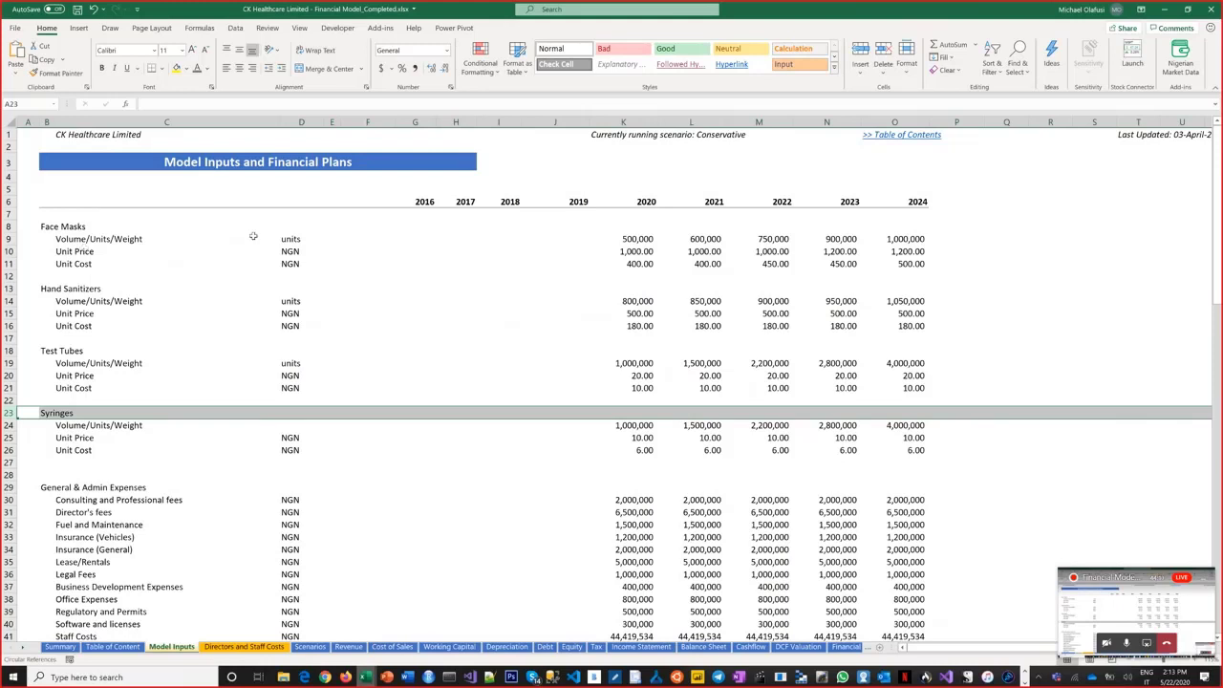
click(310, 285)
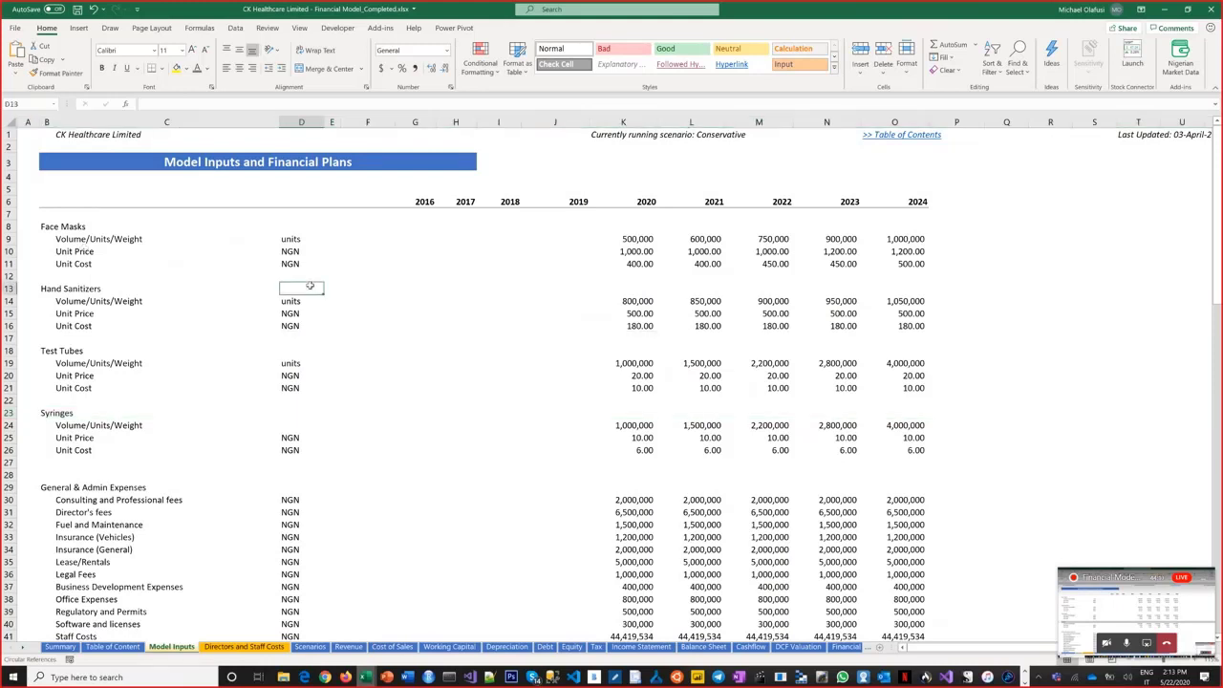
Handwrite 'Unit Economics' in red ink over the product price and cost figures
mouse_move(383, 226)
mouse_down()
mouse_move(430, 275)
mouse_move(471, 272)
mouse_up()
drag(488, 231, 488, 270)
mouse_move(532, 185)
mouse_down()
mouse_move(517, 264)
mouse_move(543, 250)
mouse_up()
drag(492, 237, 577, 209)
drag(432, 304, 451, 356)
drag(382, 325, 466, 302)
mouse_move(482, 332)
mouse_down()
mouse_move(483, 361)
mouse_move(501, 344)
mouse_up()
mouse_move(516, 362)
mouse_down()
mouse_move(537, 336)
mouse_move(579, 345)
mouse_move(652, 330)
mouse_move(678, 360)
mouse_up()
drag(726, 321, 707, 356)
drag(663, 304, 665, 305)
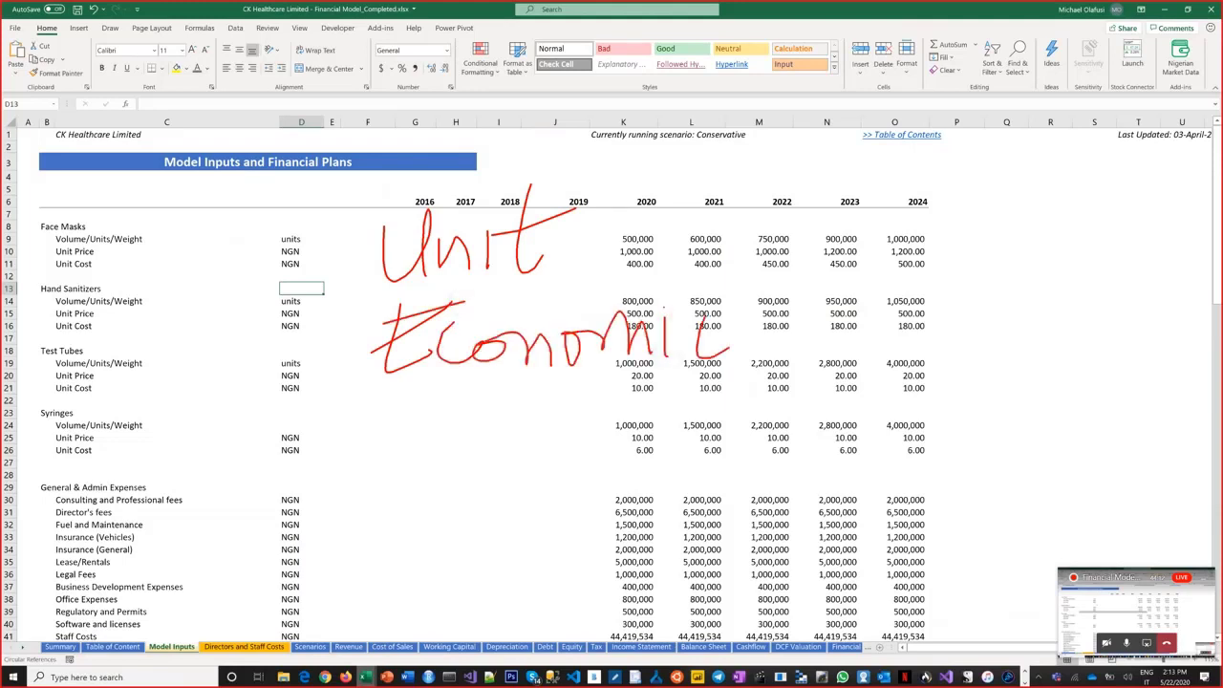
drag(763, 317, 725, 352)
Erase the Unit Economics ink and highlight the whole Syringes unit price row
key(Escape)
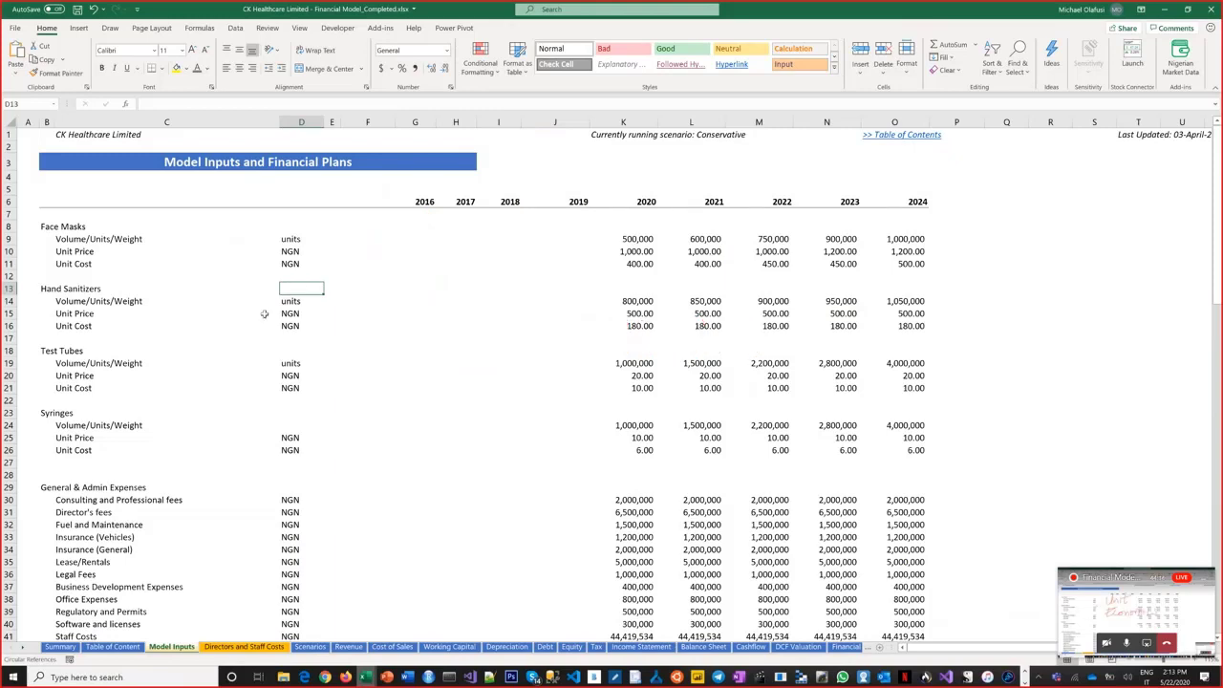
scroll(213, 353, down, 2)
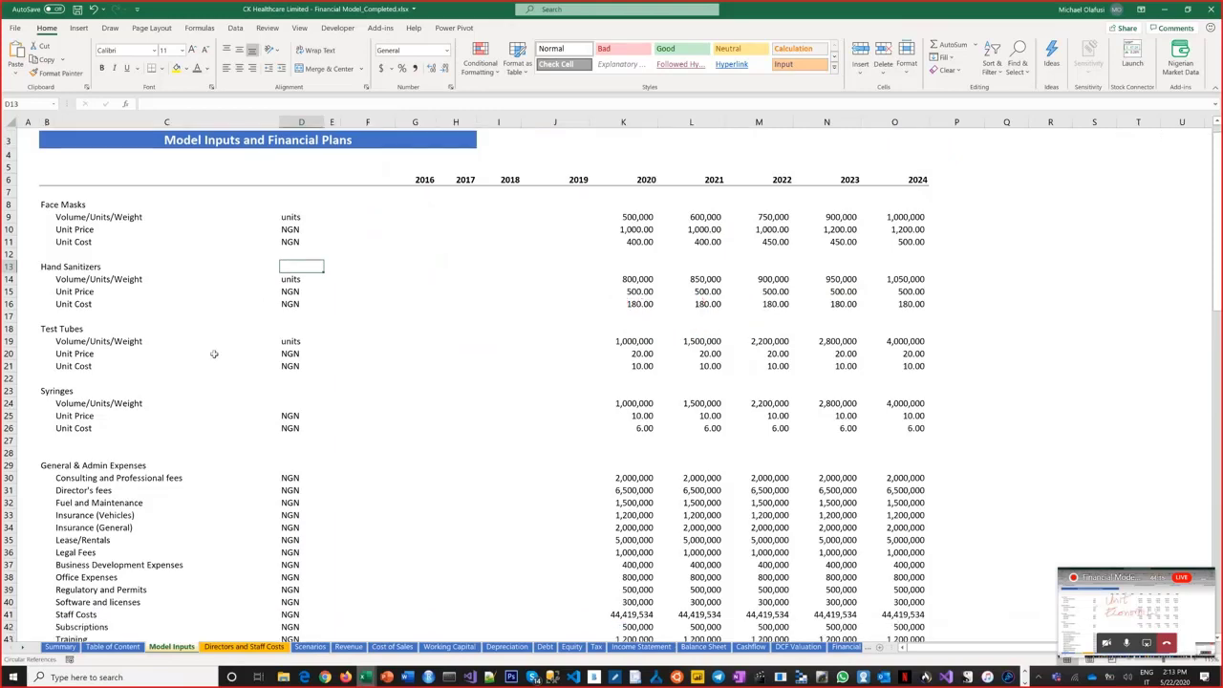
scroll(66, 273, up, 2)
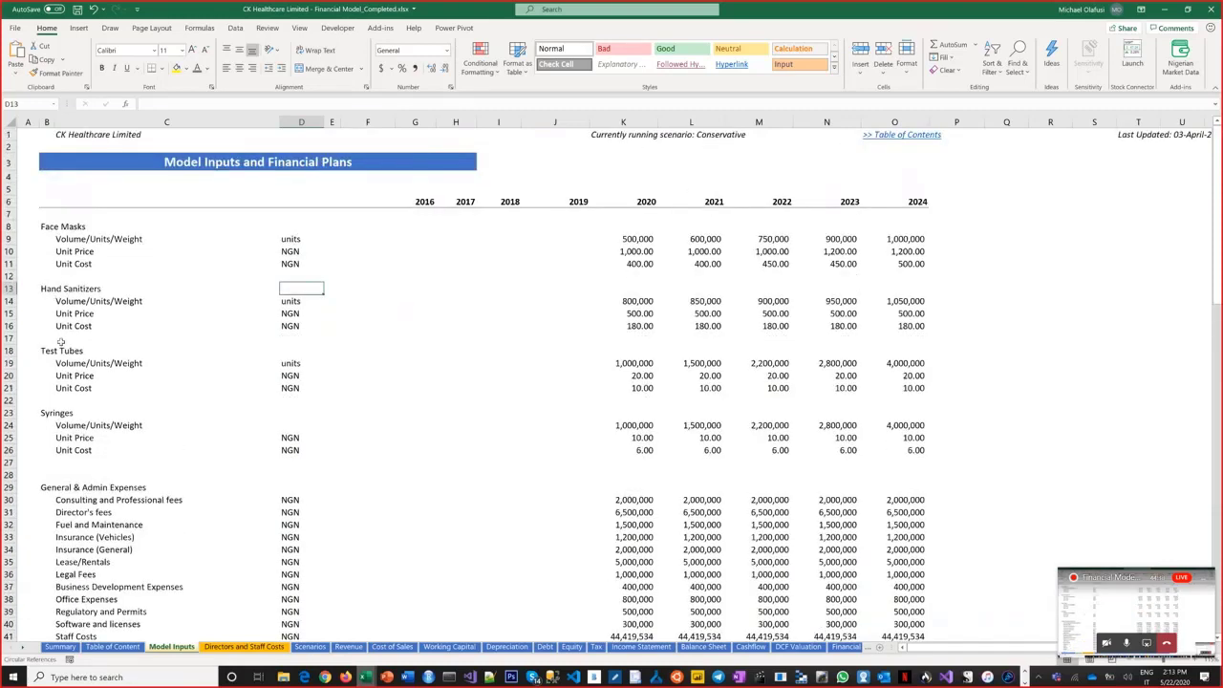
scroll(63, 346, down, 1)
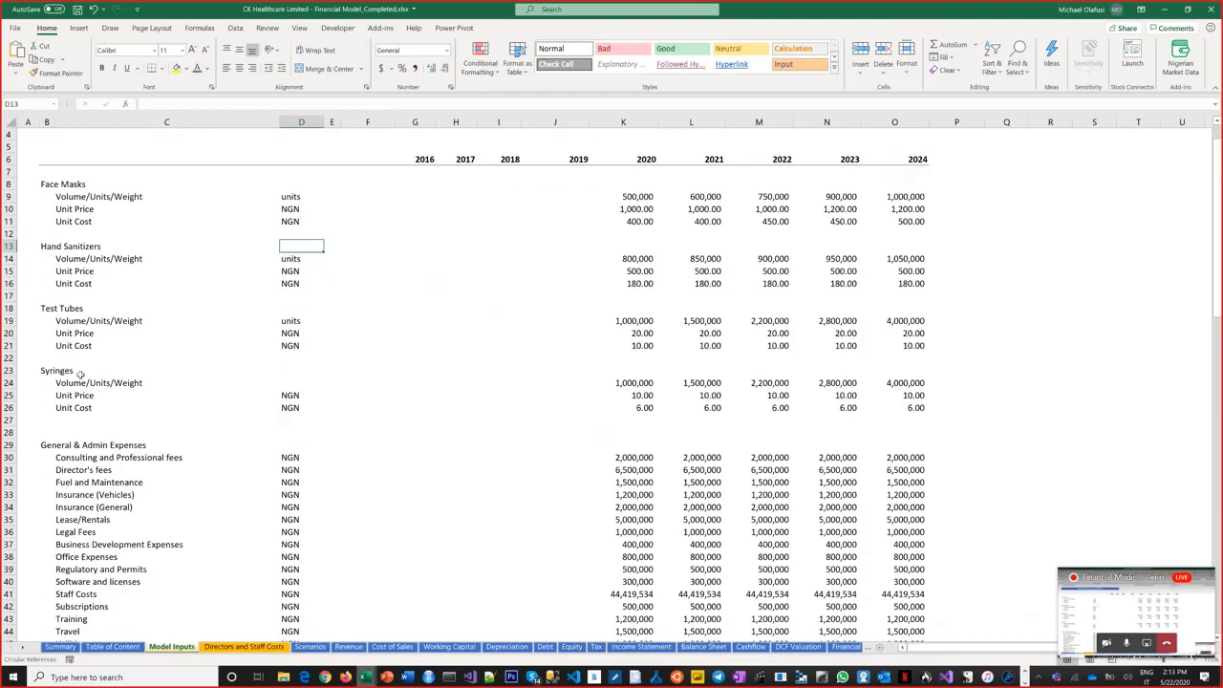
scroll(80, 375, down, 1)
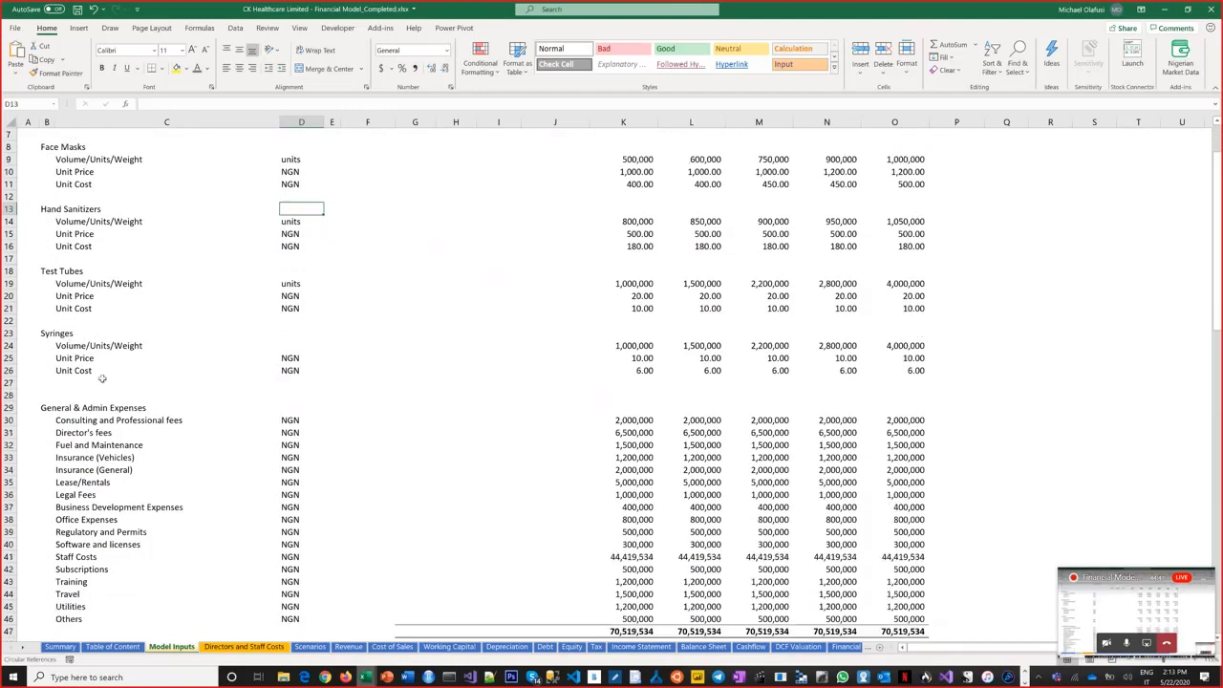
click(33, 361)
key(shift+space)
click(195, 384)
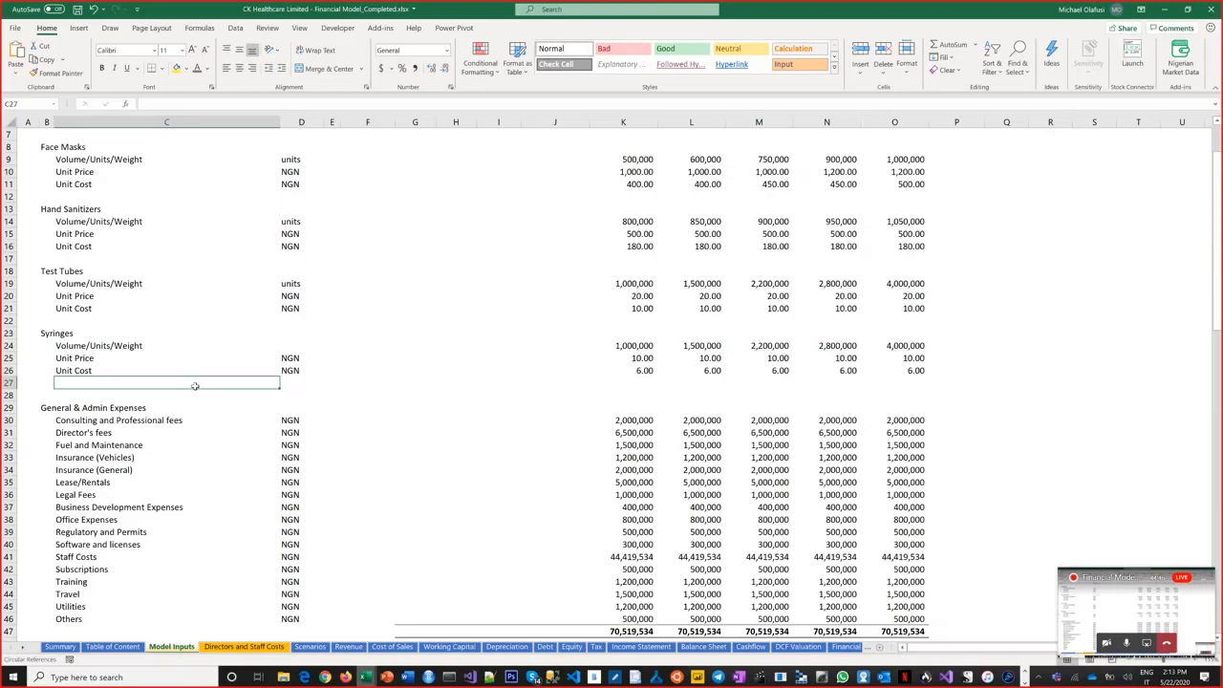
Select the General & Admin and Marketing expense labels in column C
scroll(194, 385, up, 2)
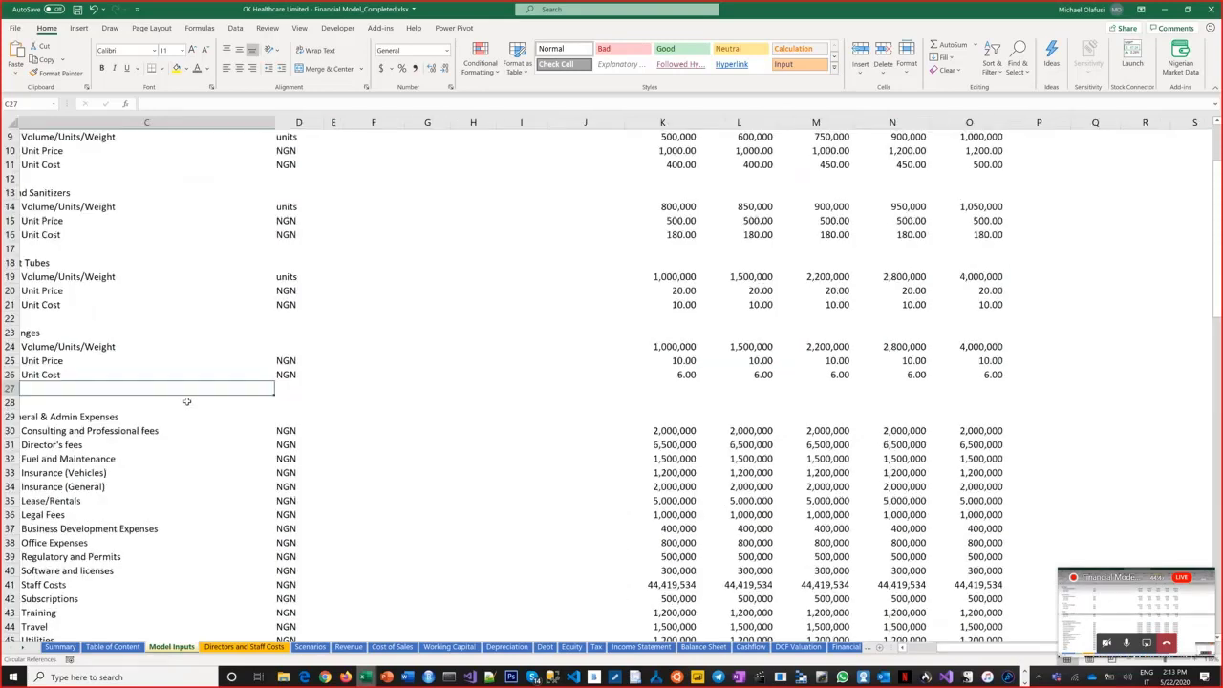
scroll(242, 456, down, 3)
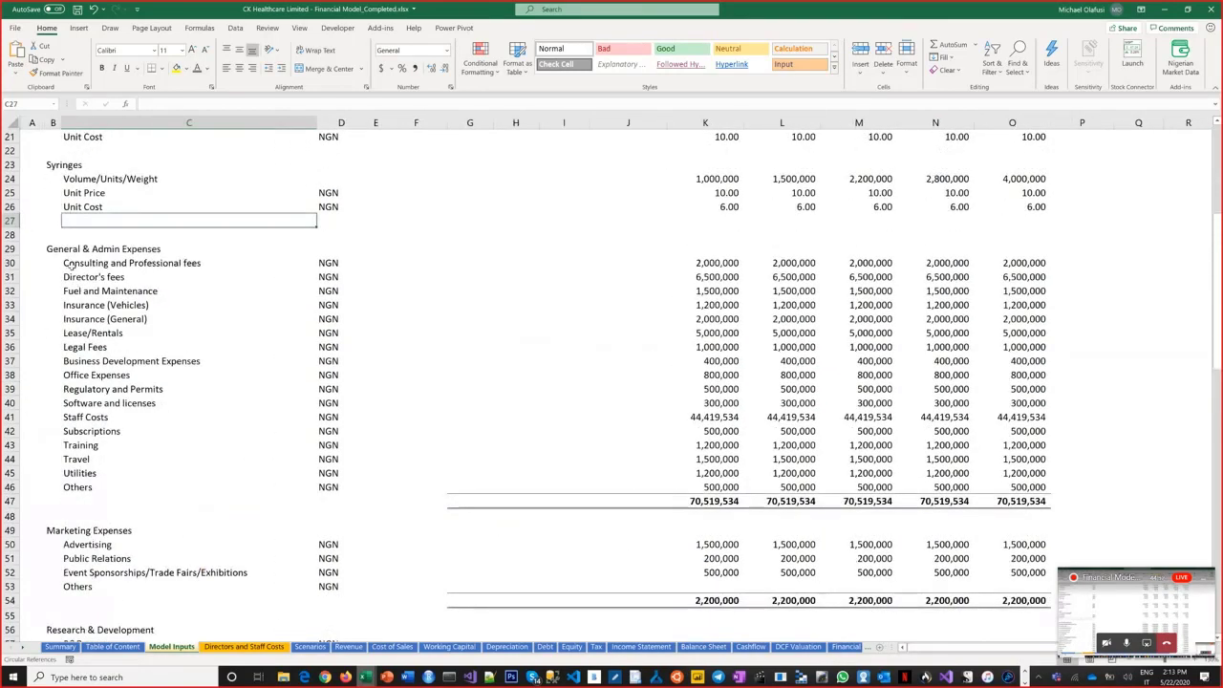
drag(68, 264, 96, 503)
scroll(117, 492, down, 2)
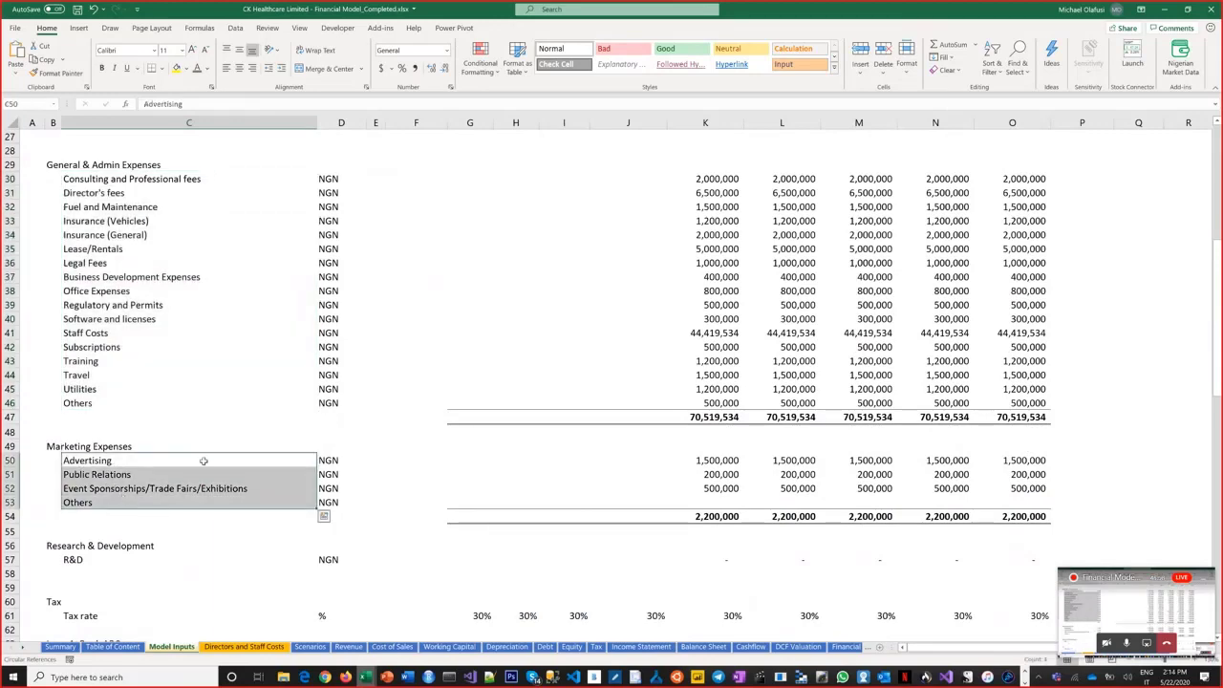
scroll(204, 461, down, 2)
click(86, 475)
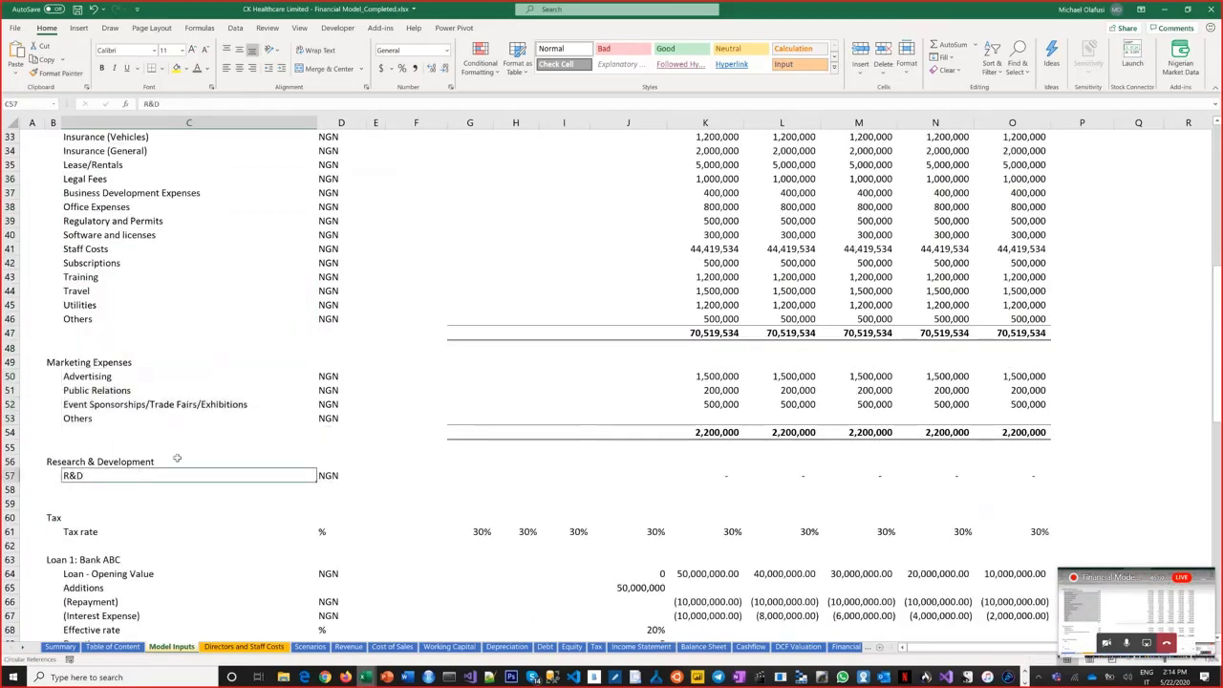
scroll(165, 462, down, 3)
scroll(164, 462, down, 1)
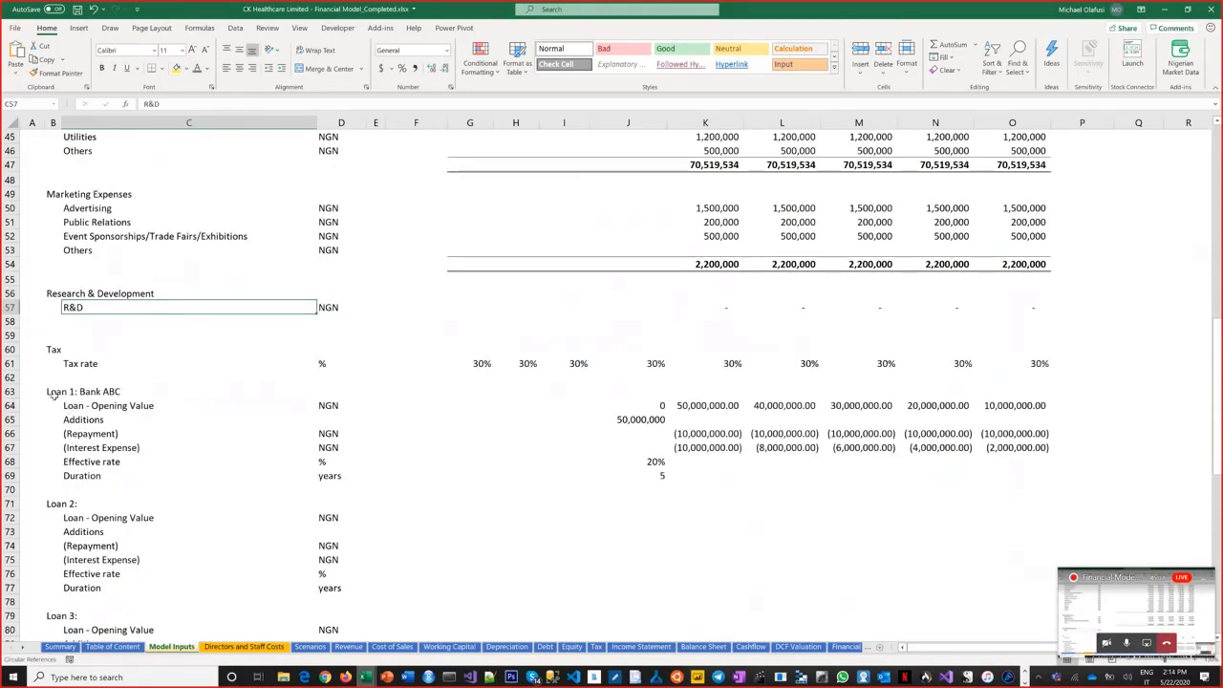
drag(55, 395, 58, 483)
click(55, 364)
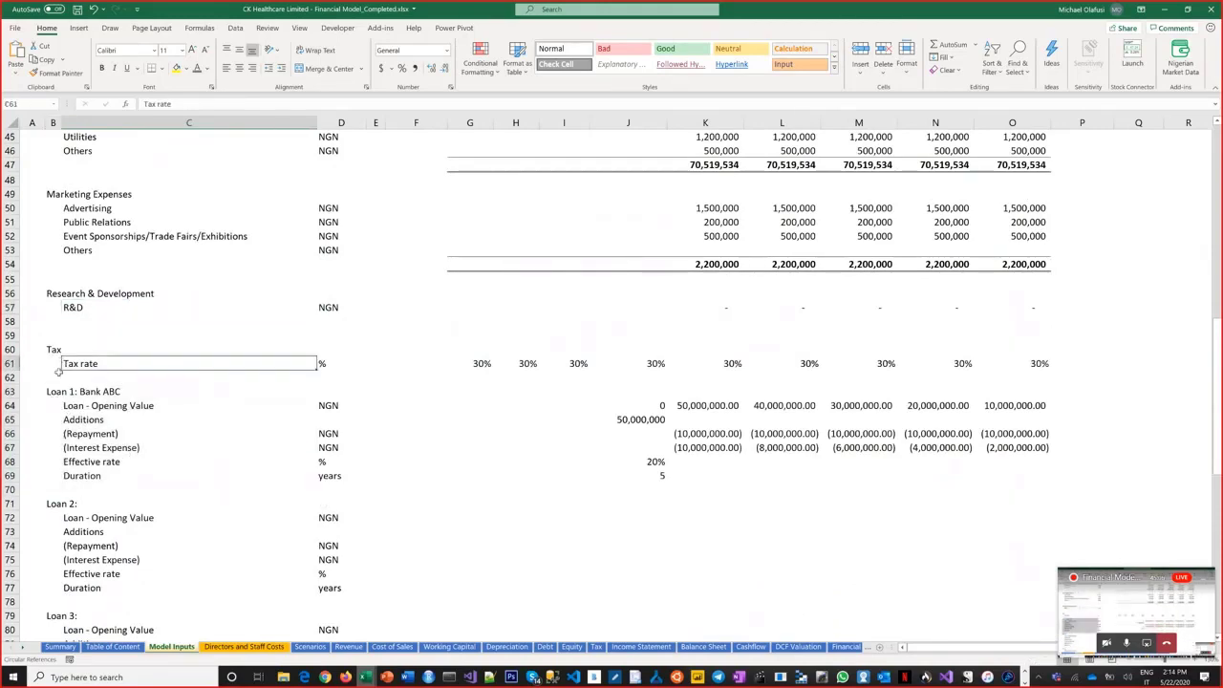
scroll(62, 385, down, 5)
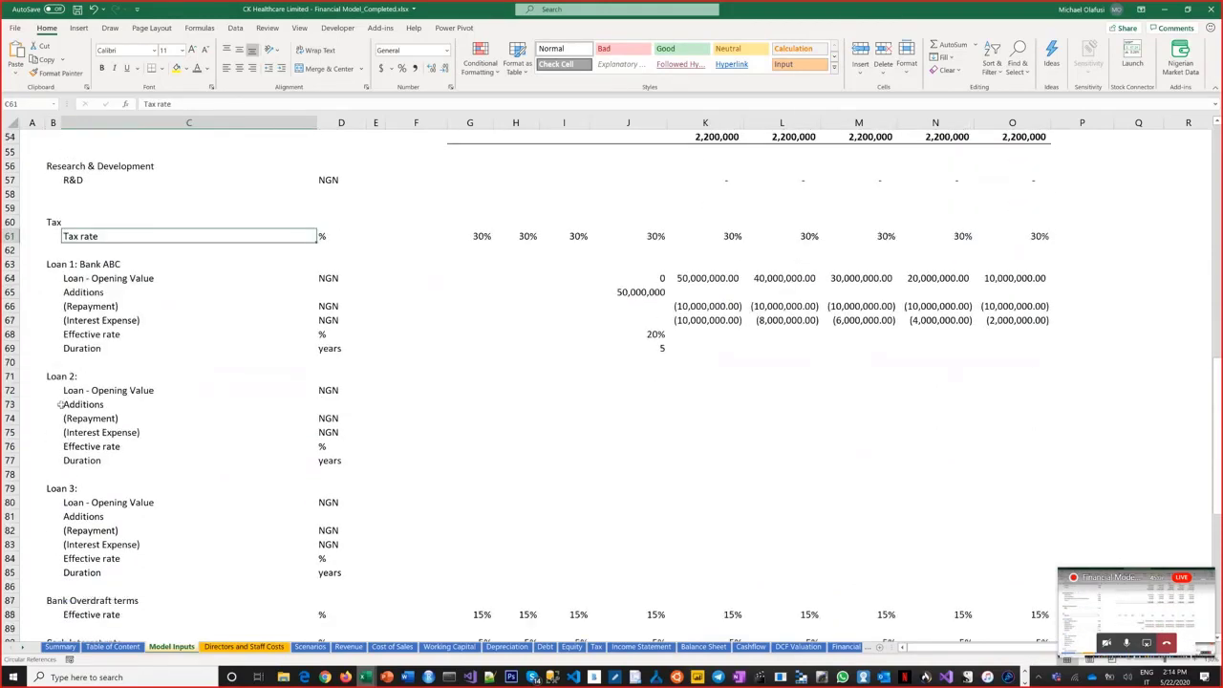
drag(53, 179, 136, 282)
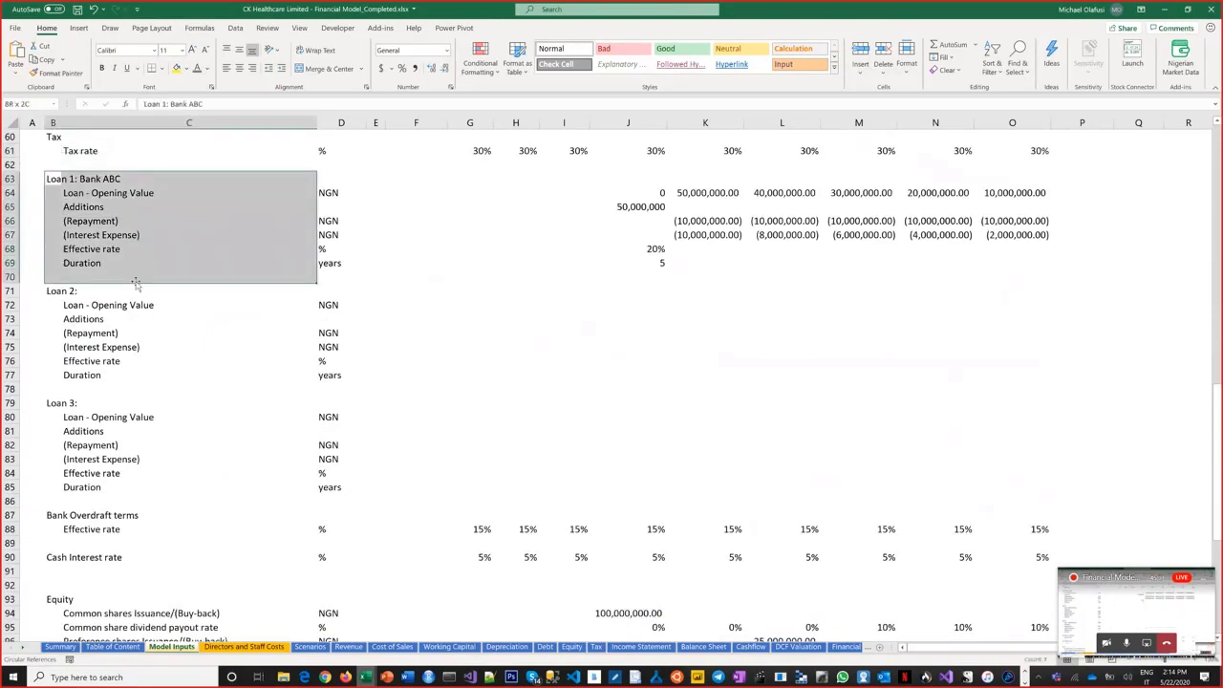
click(61, 295)
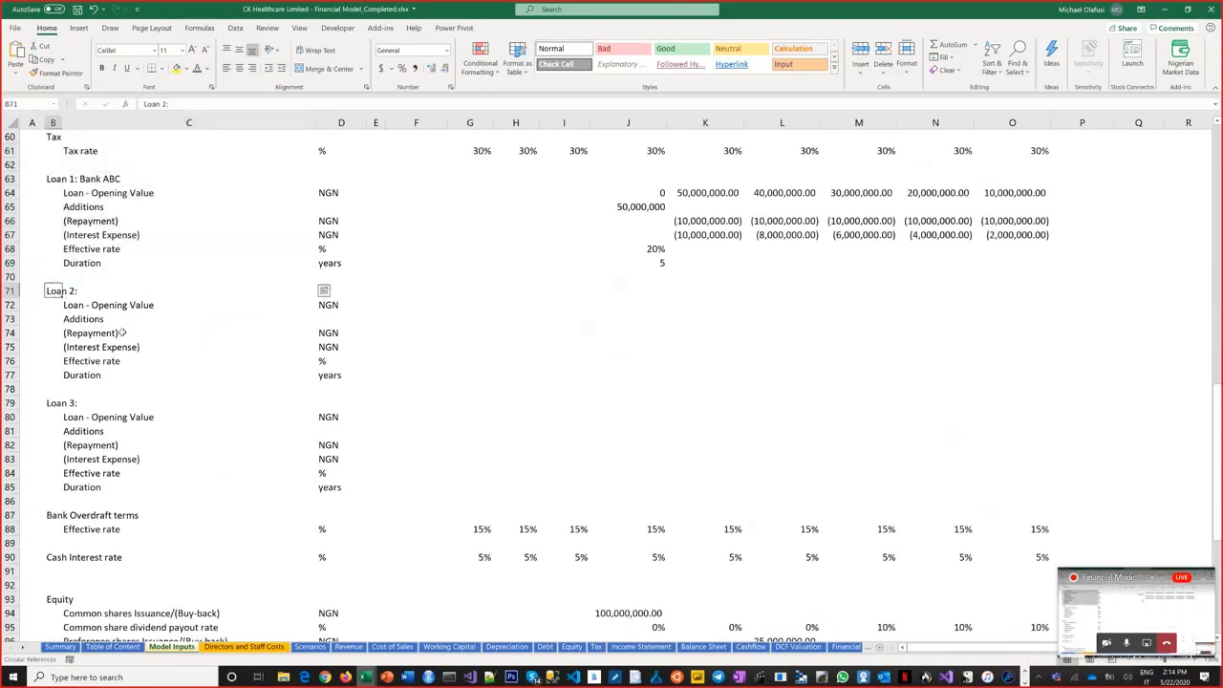
drag(122, 333, 121, 496)
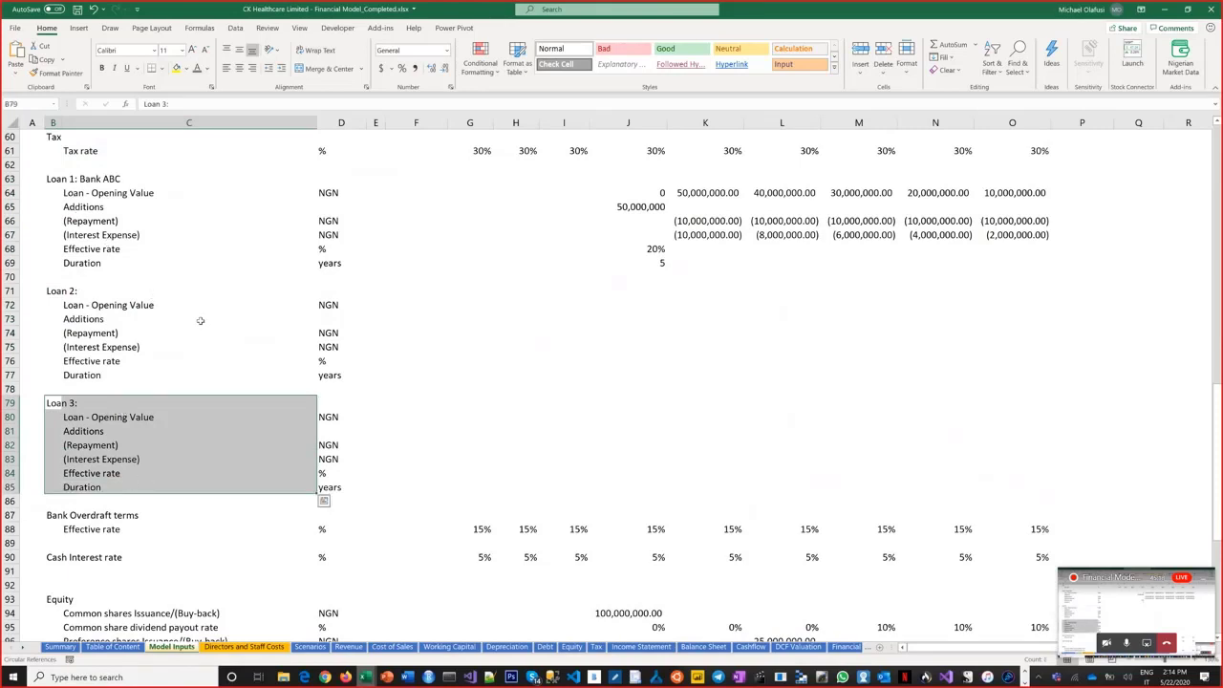
scroll(200, 321, down, 4)
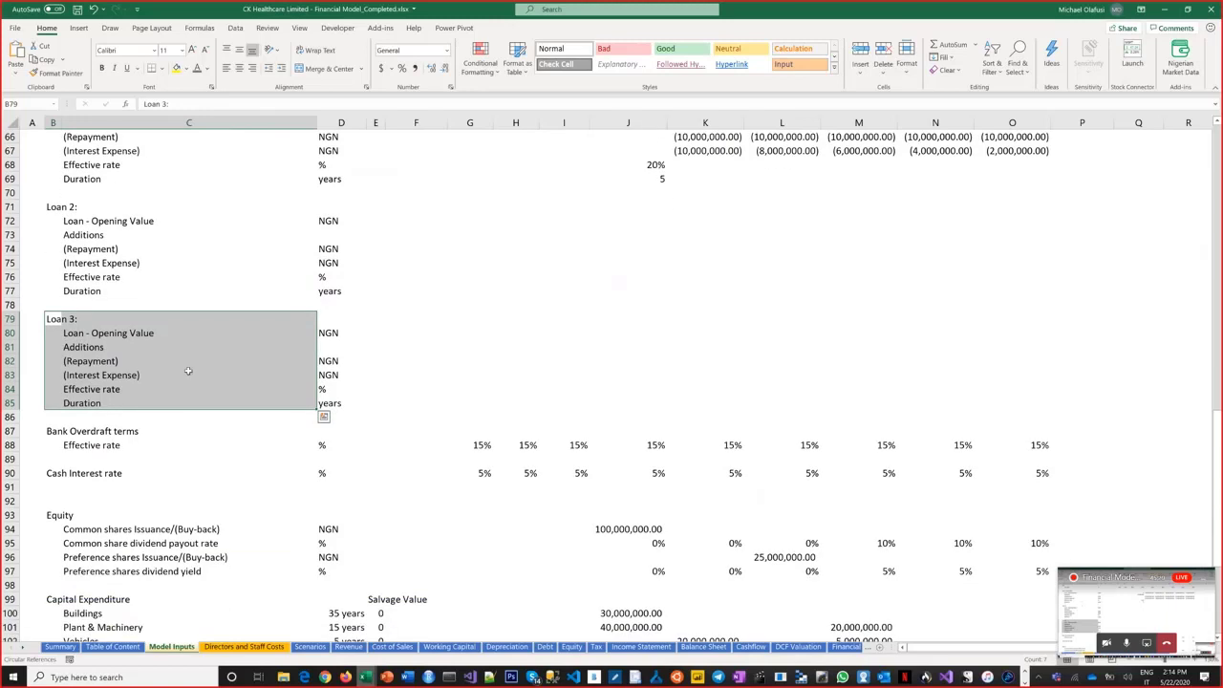
scroll(189, 371, down, 3)
drag(115, 305, 187, 361)
click(105, 320)
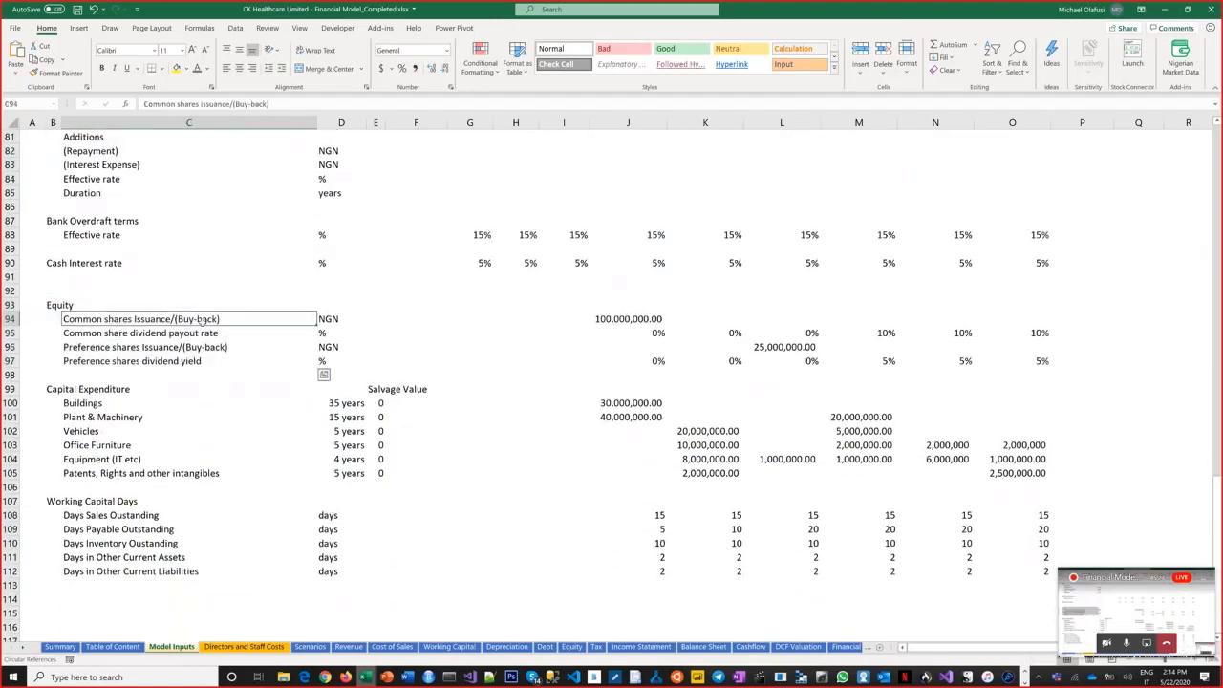
drag(84, 352, 217, 364)
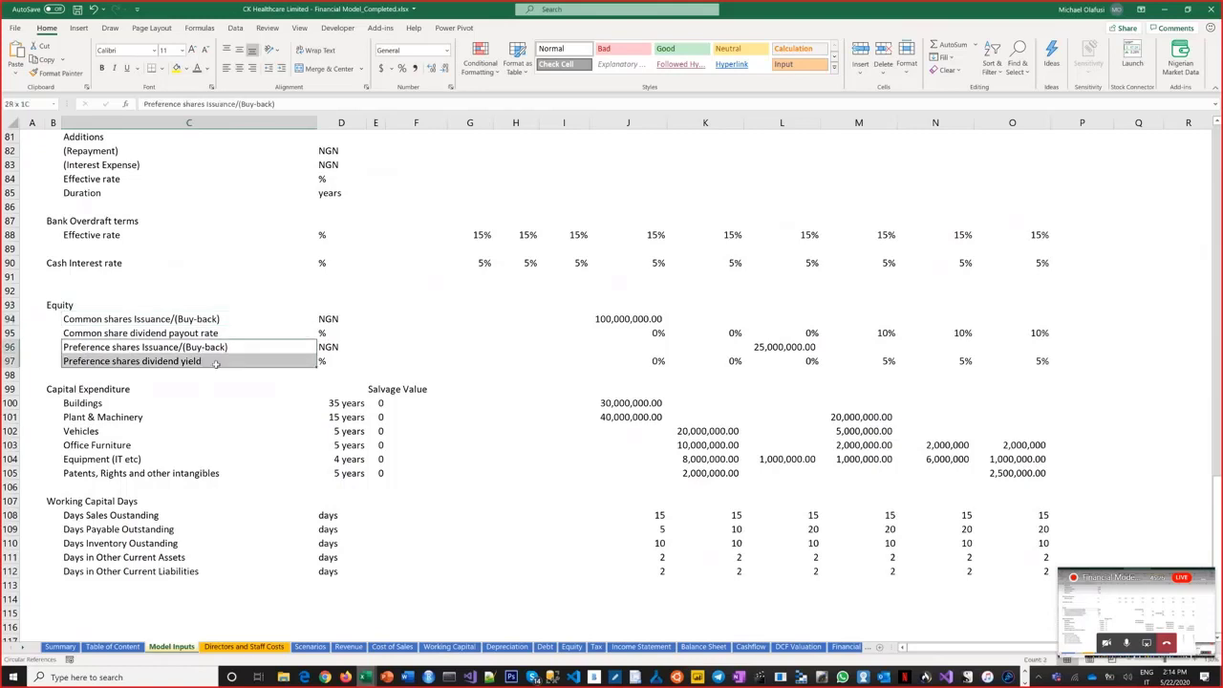
drag(53, 391, 191, 577)
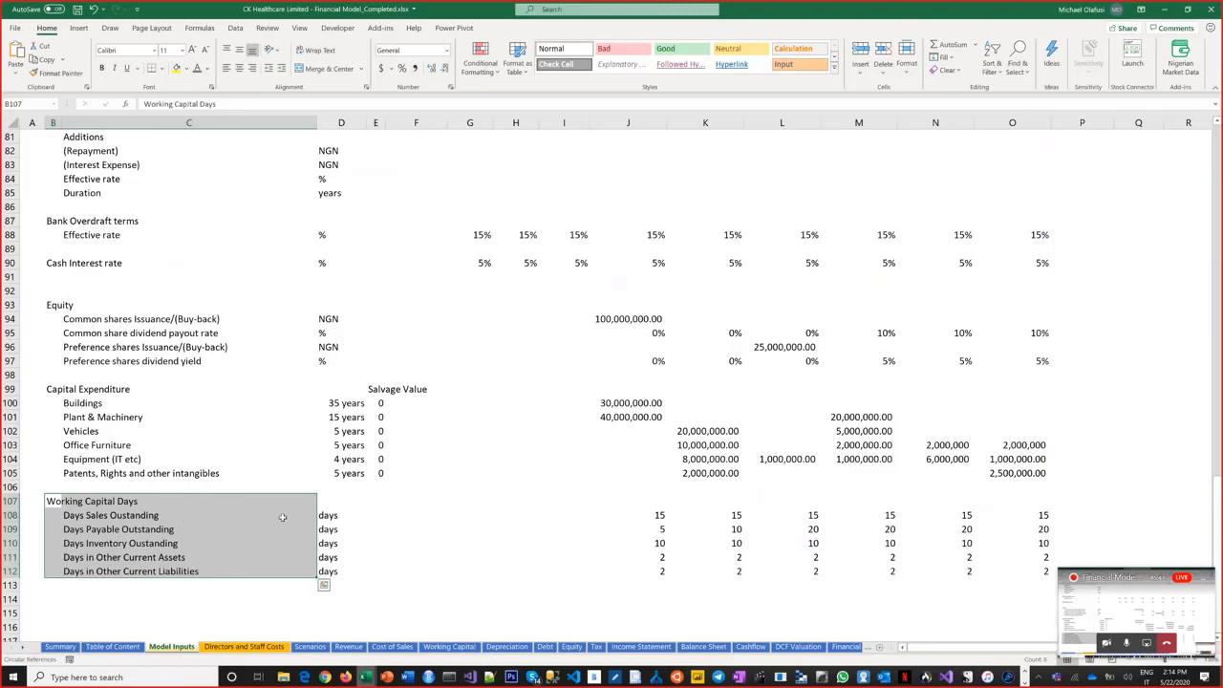
click(137, 536)
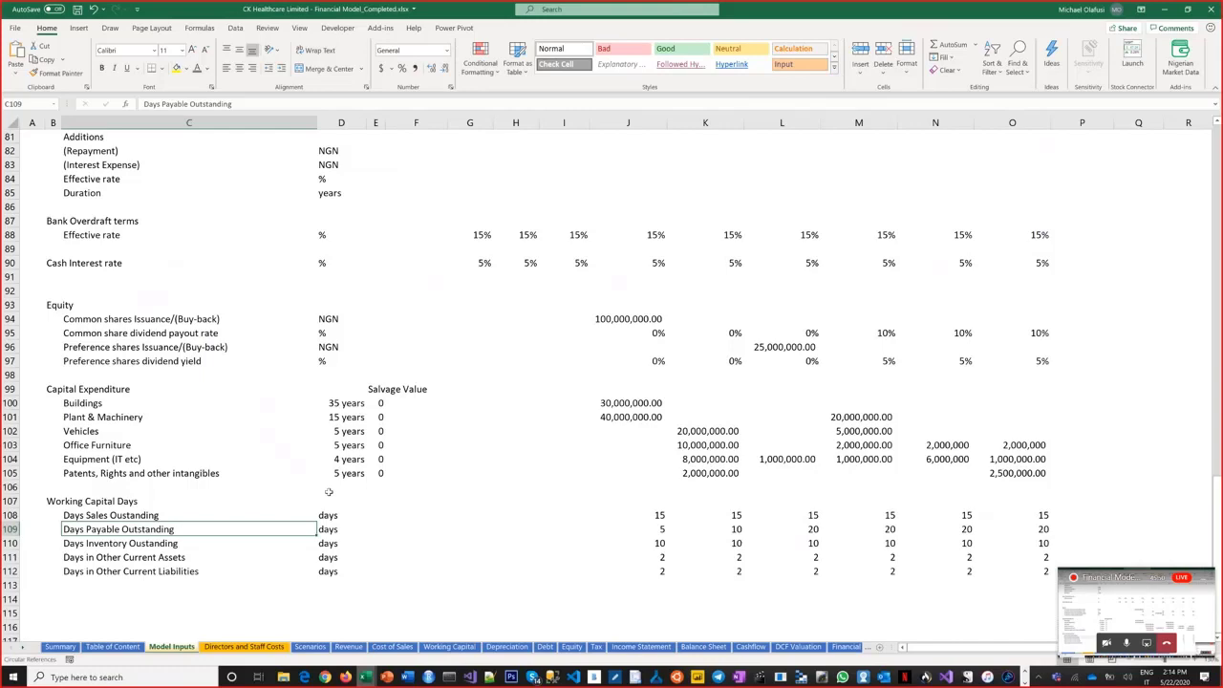
scroll(328, 492, up, 13)
scroll(320, 499, up, 8)
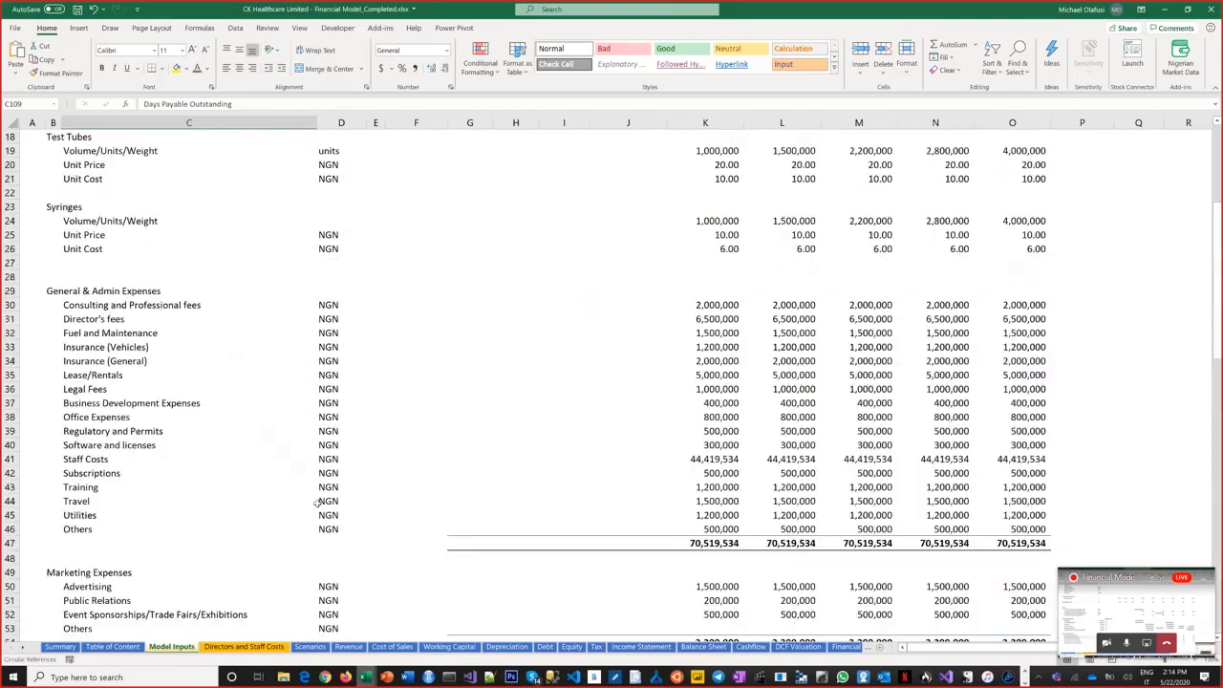
scroll(317, 503, up, 6)
On Directors and Staff Costs, select the roles from CEO to Security Officer (C16:E25)
click(244, 647)
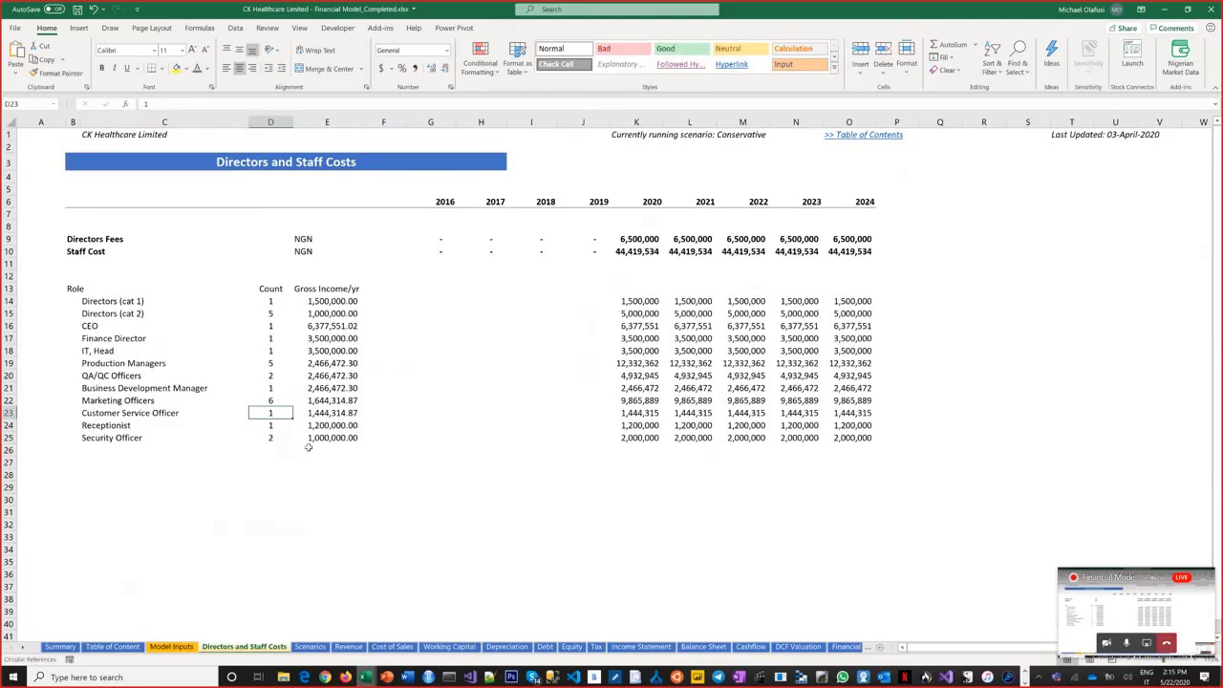
click(319, 462)
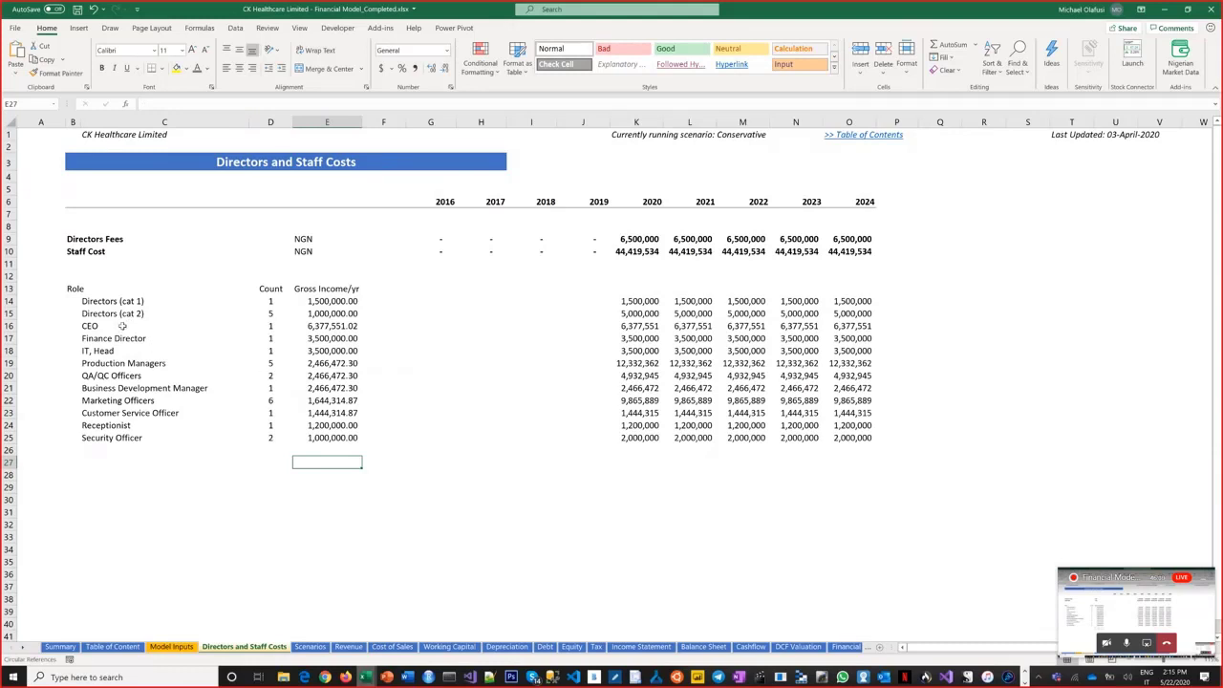
drag(121, 326, 368, 449)
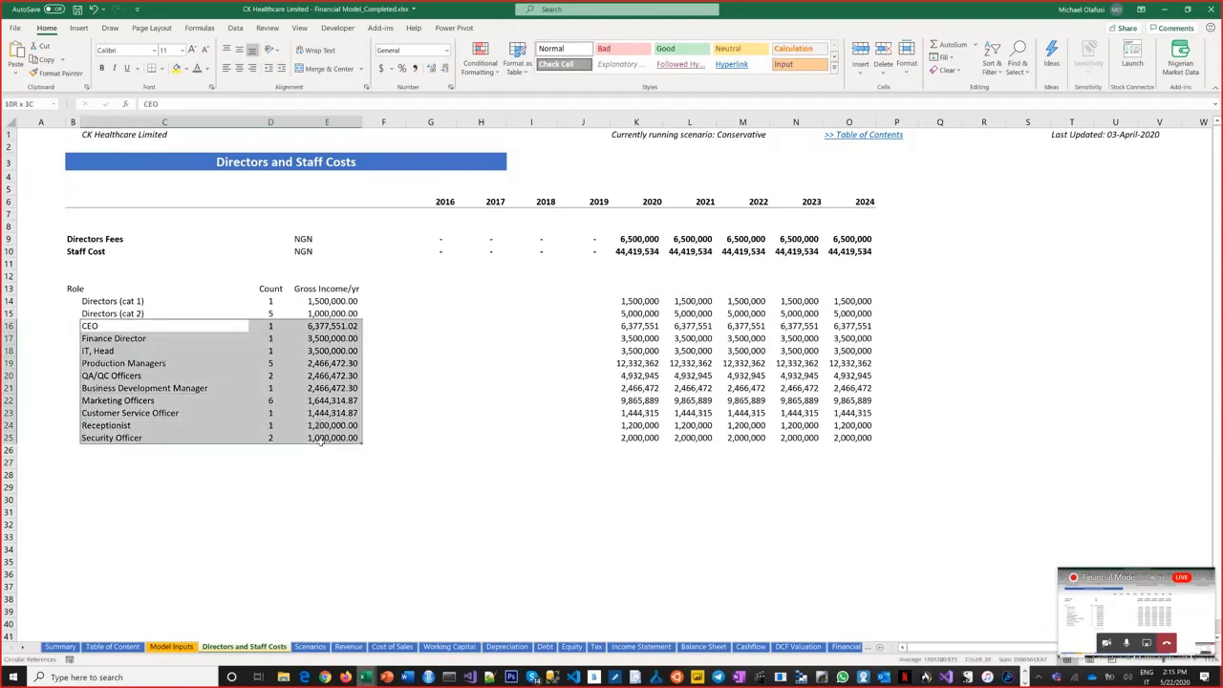
click(344, 488)
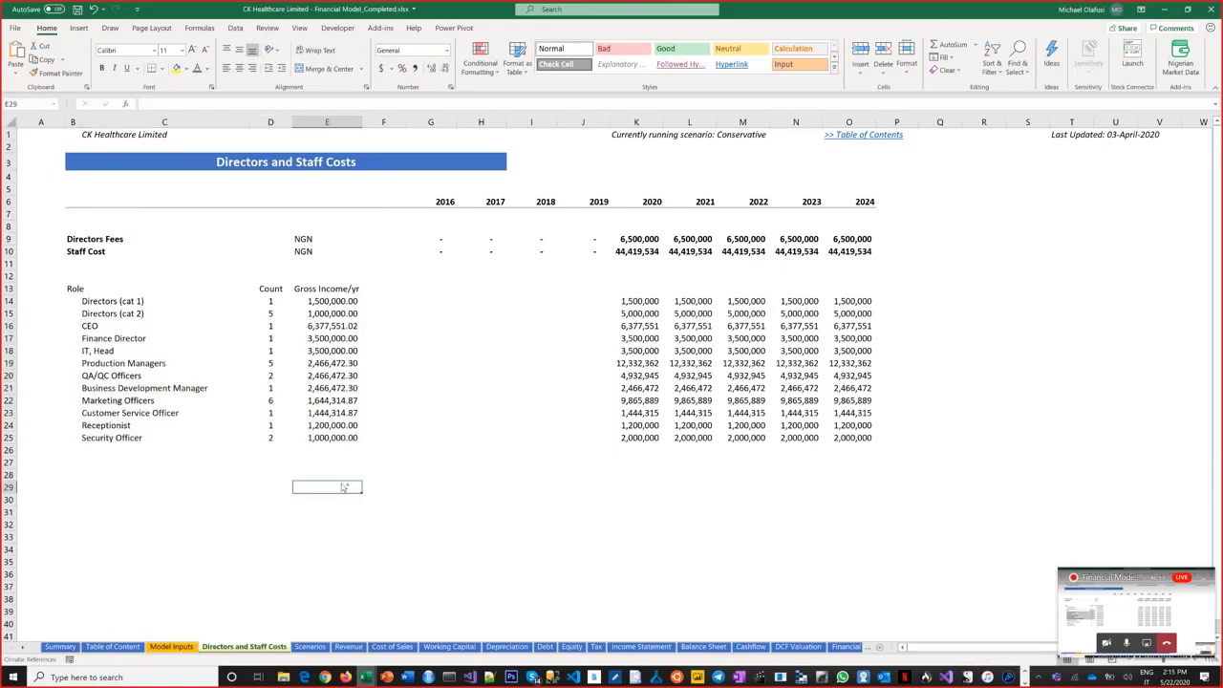
ctrl+scroll(341, 483, up, 1)
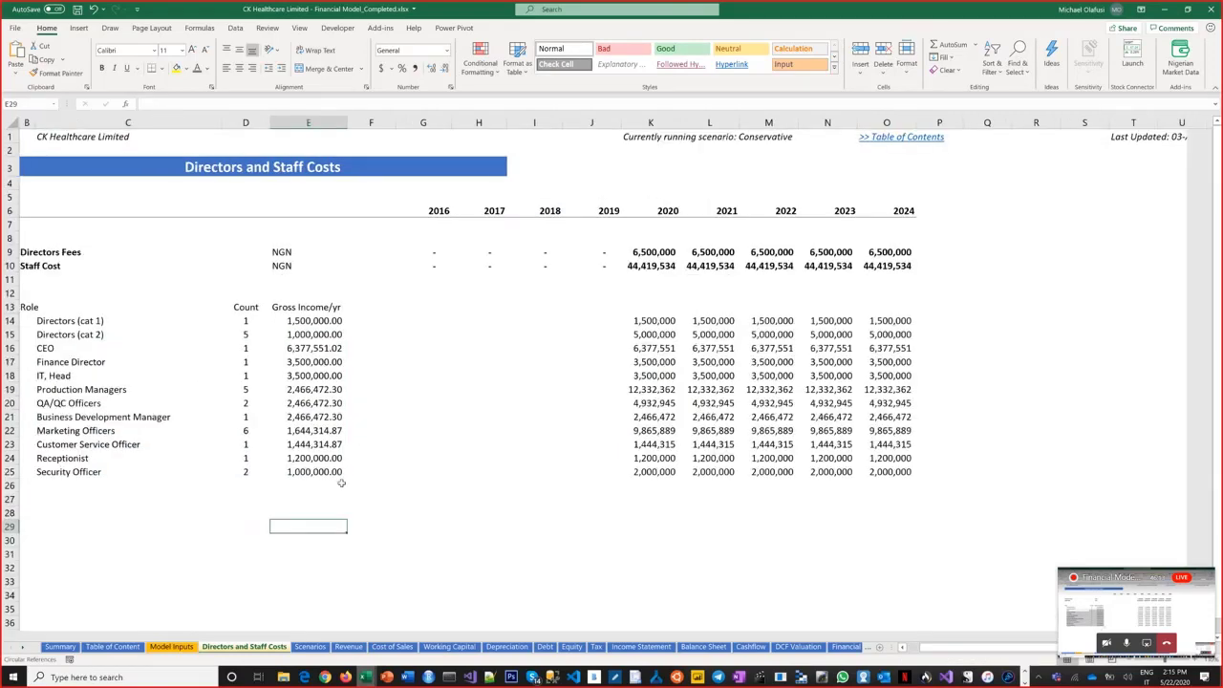
On Scenarios, check the Select Scenario list, leaving Conservative, and select the Face Masks block B9:D26
click(310, 647)
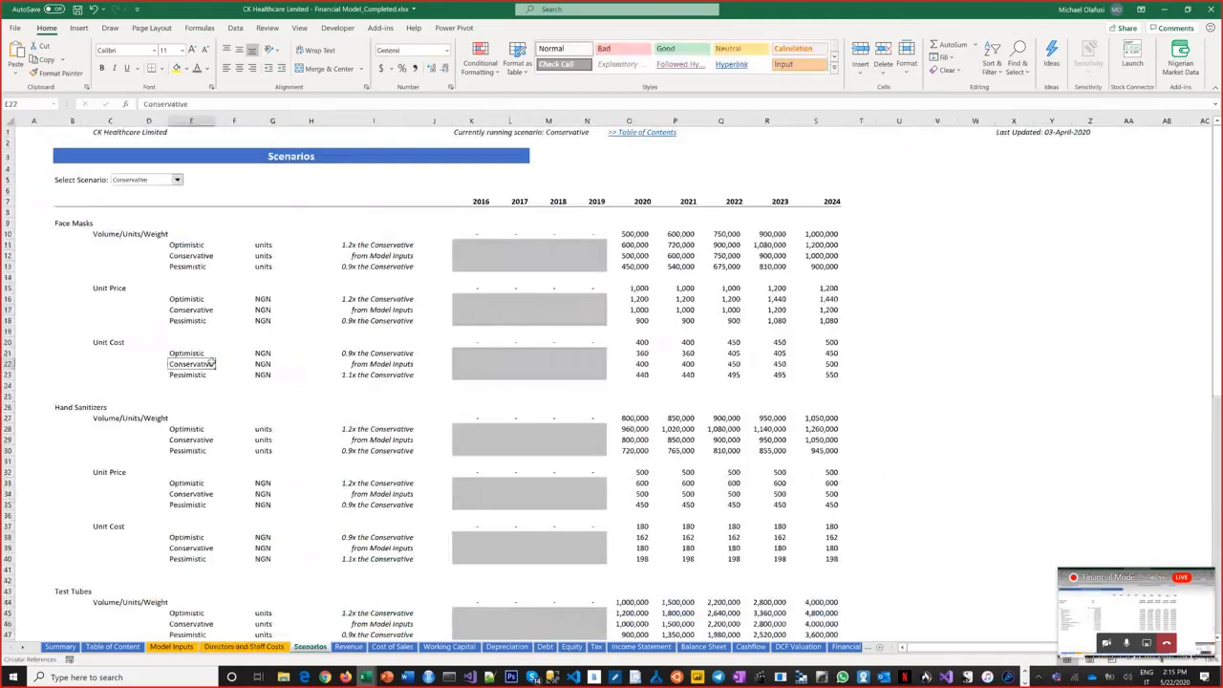
ctrl+scroll(212, 363, up, 2)
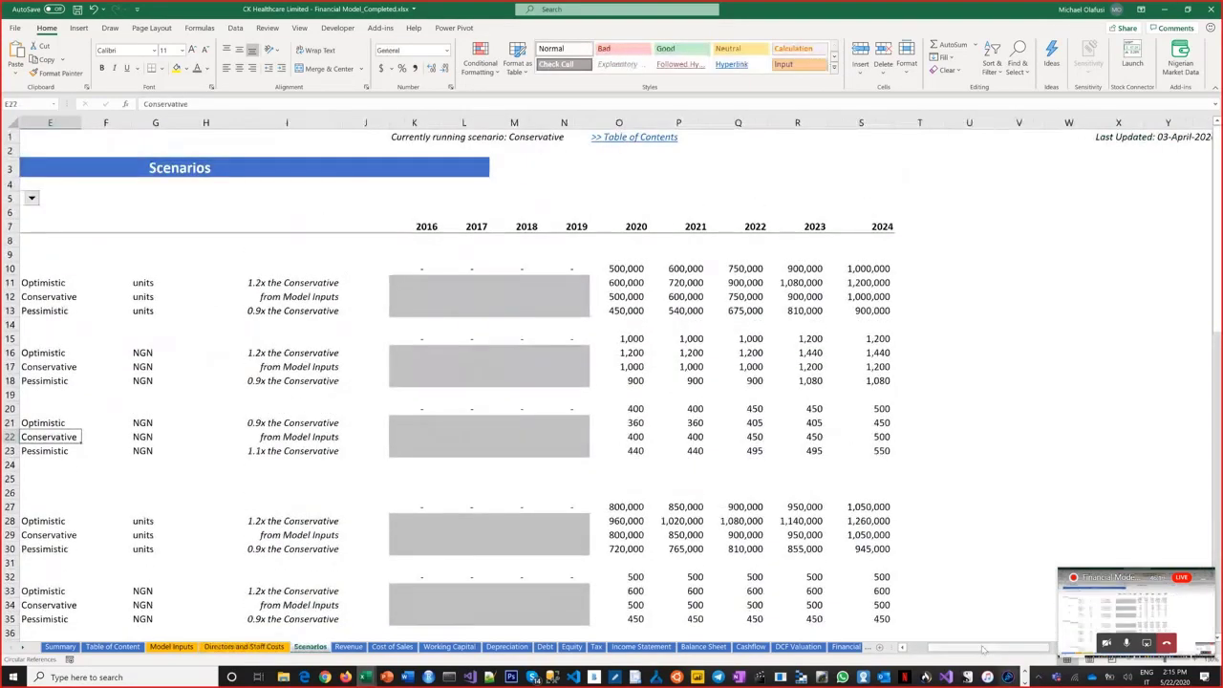
scroll(229, 219, left, 3)
click(231, 198)
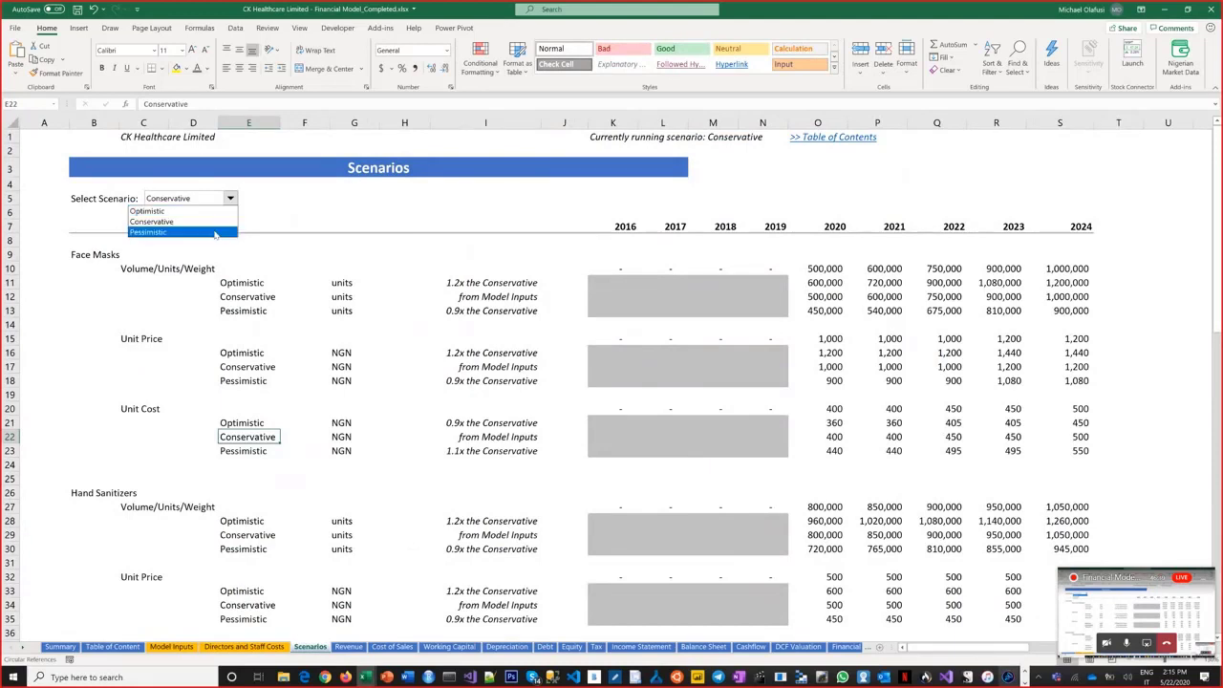
click(229, 266)
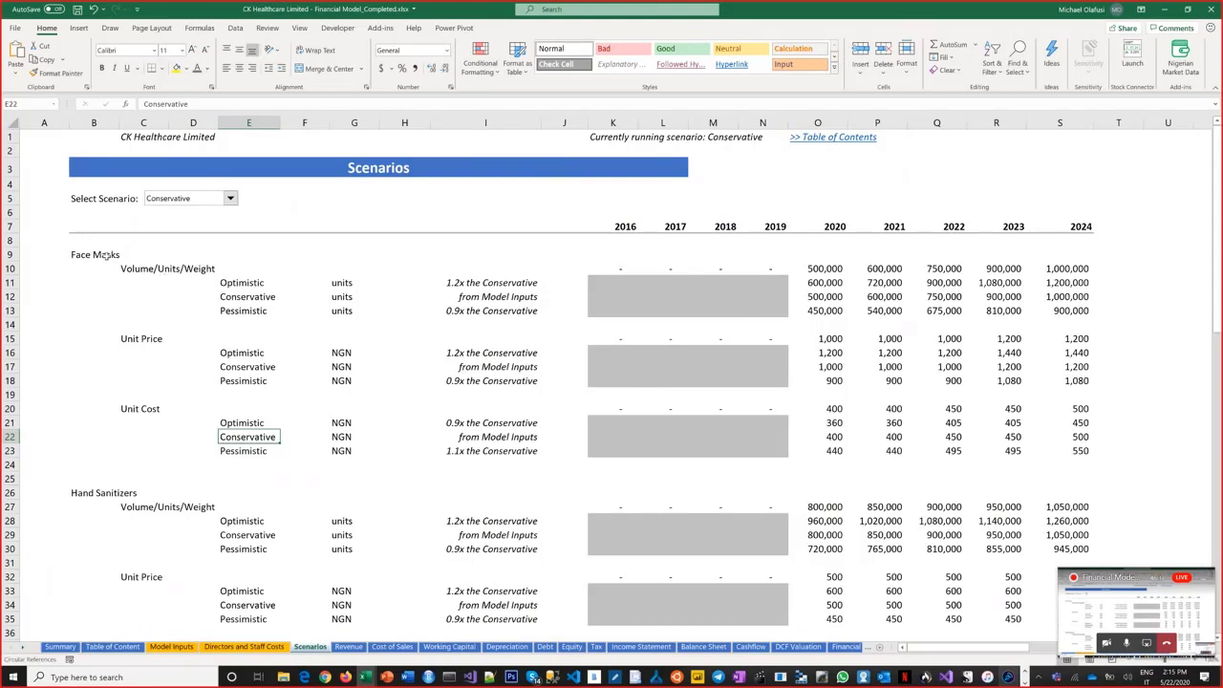
drag(95, 254, 207, 496)
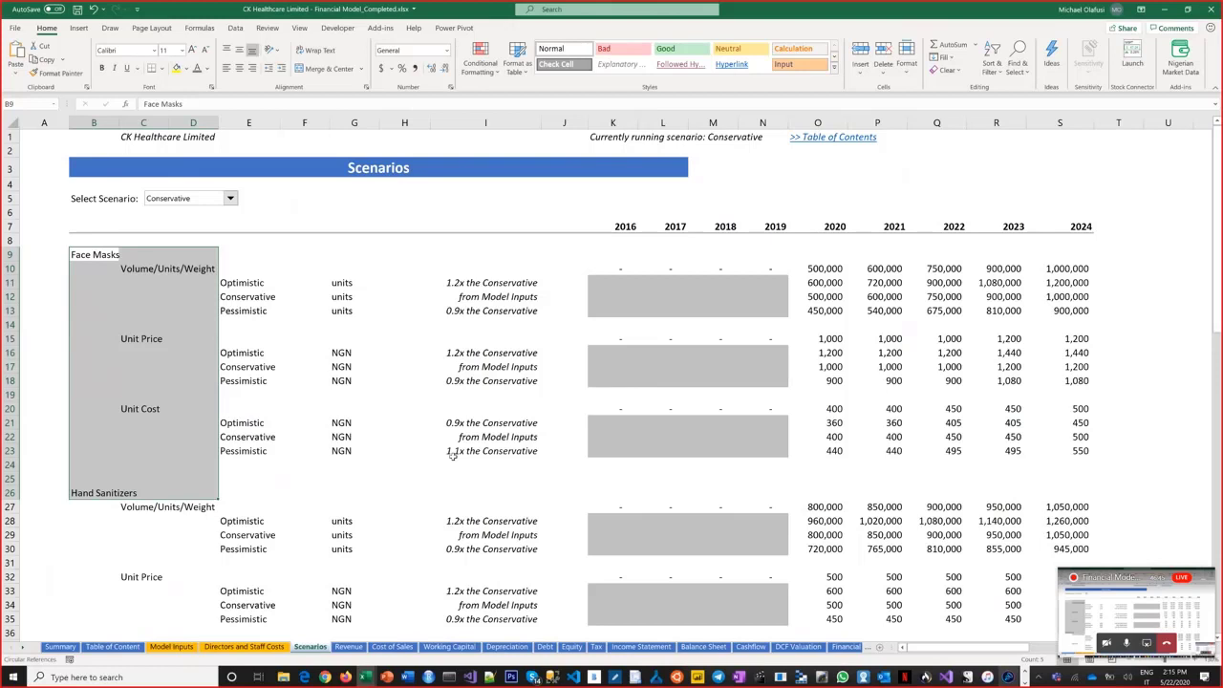
Switch the Select Scenario dropdown to Optimistic, then Pessimistic, and finish on Conservative
click(231, 199)
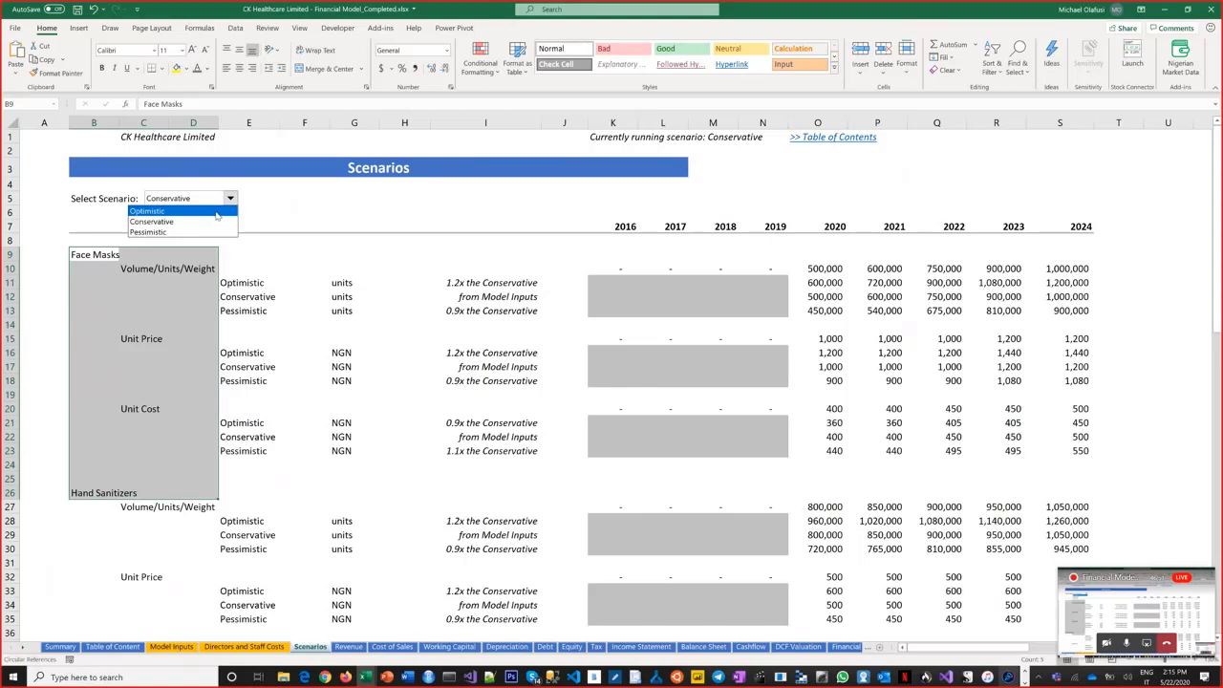
click(295, 224)
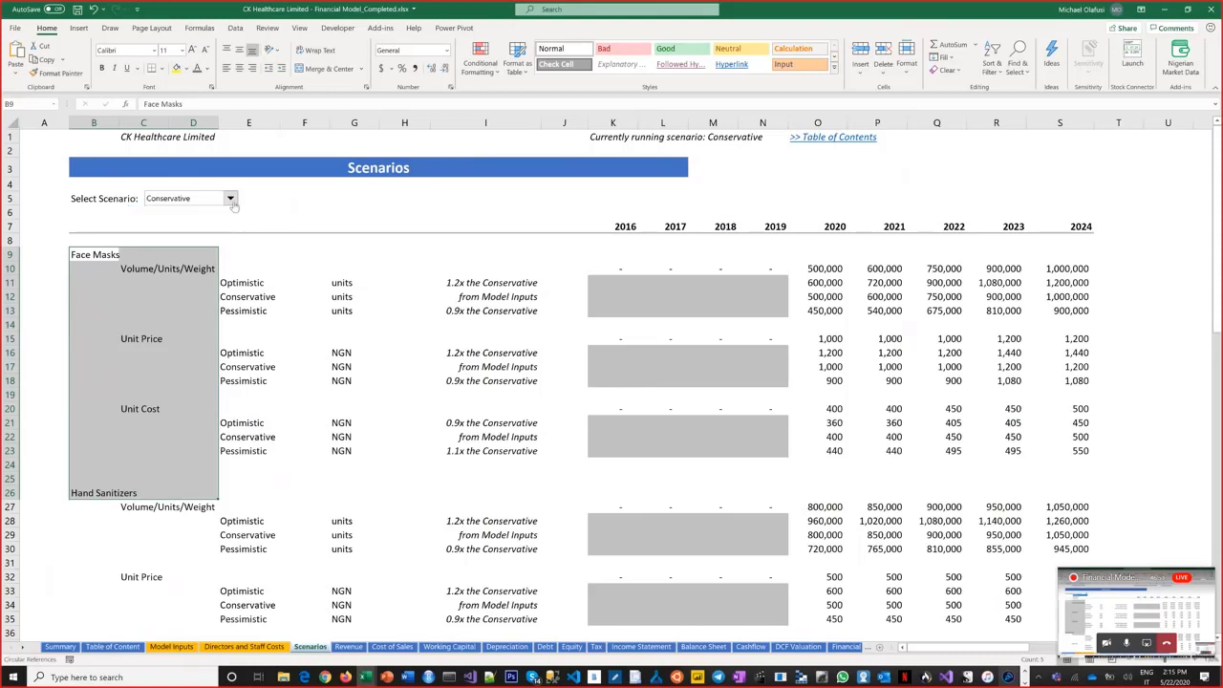
click(230, 200)
click(197, 213)
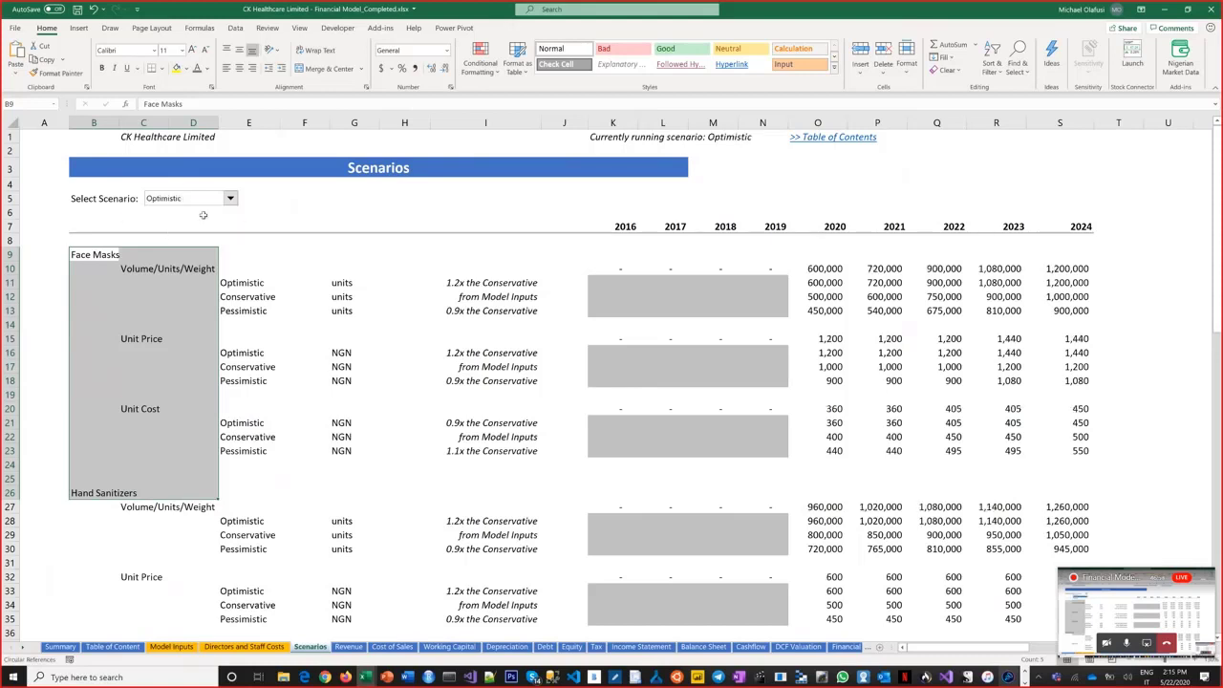
click(203, 215)
click(230, 198)
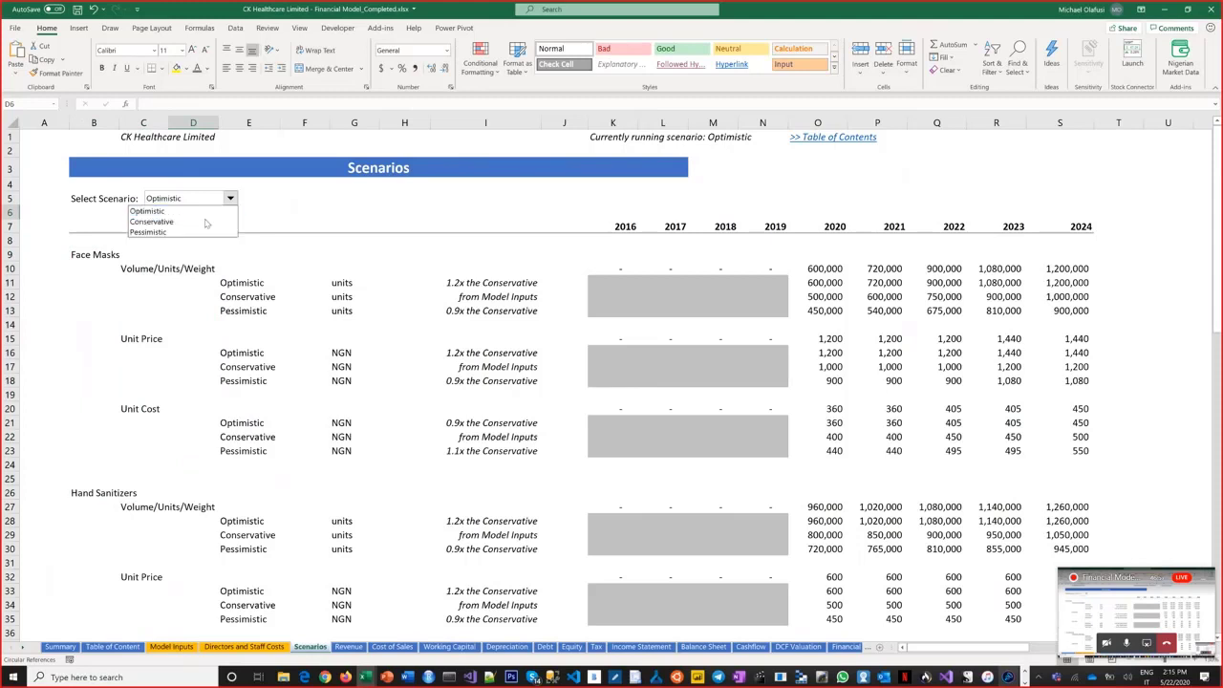
click(202, 232)
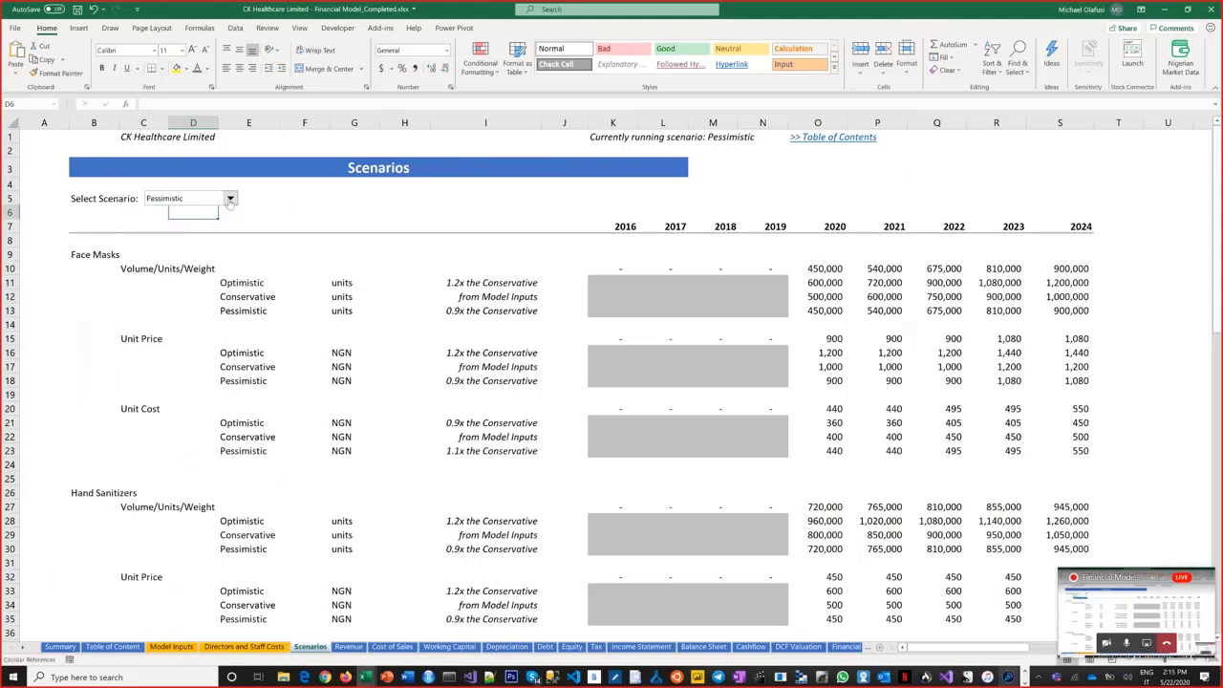
click(230, 199)
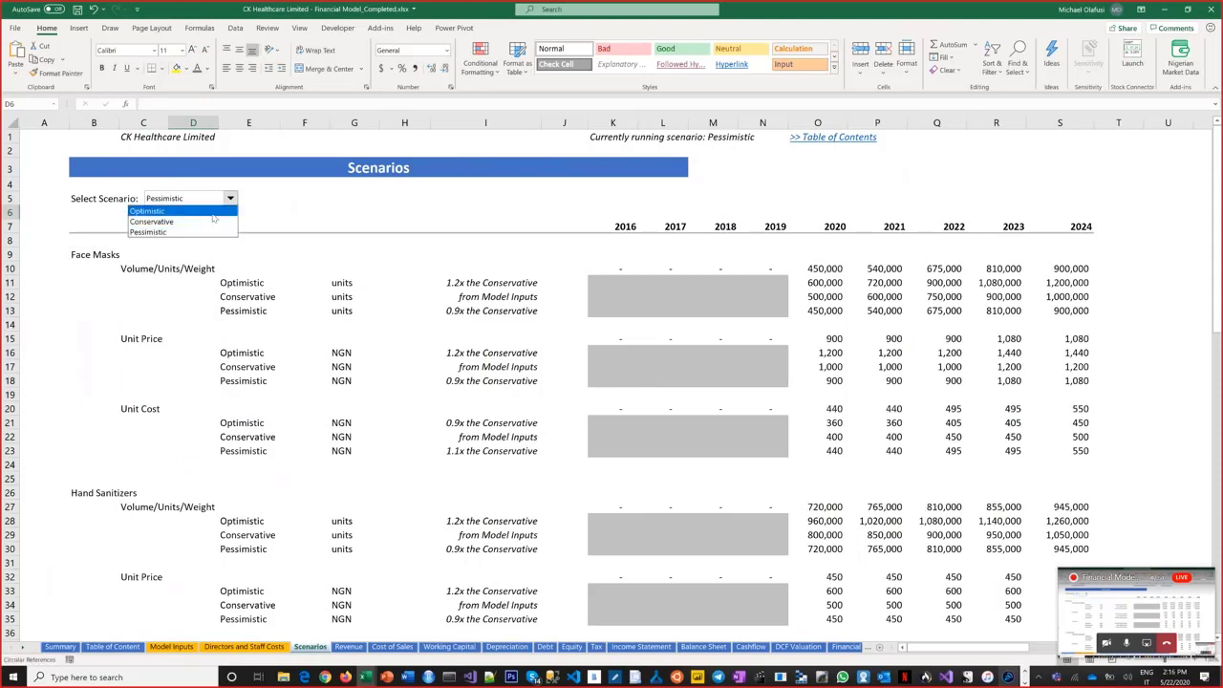
click(207, 222)
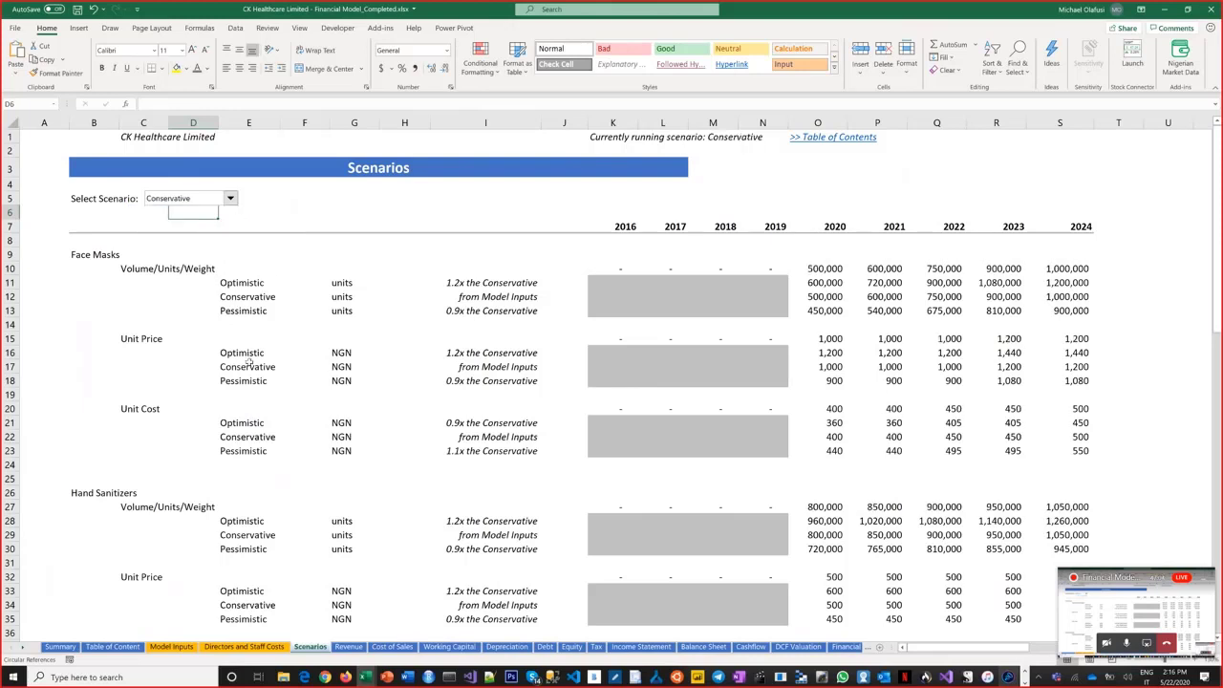
scroll(248, 363, down, 1)
scroll(242, 406, down, 2)
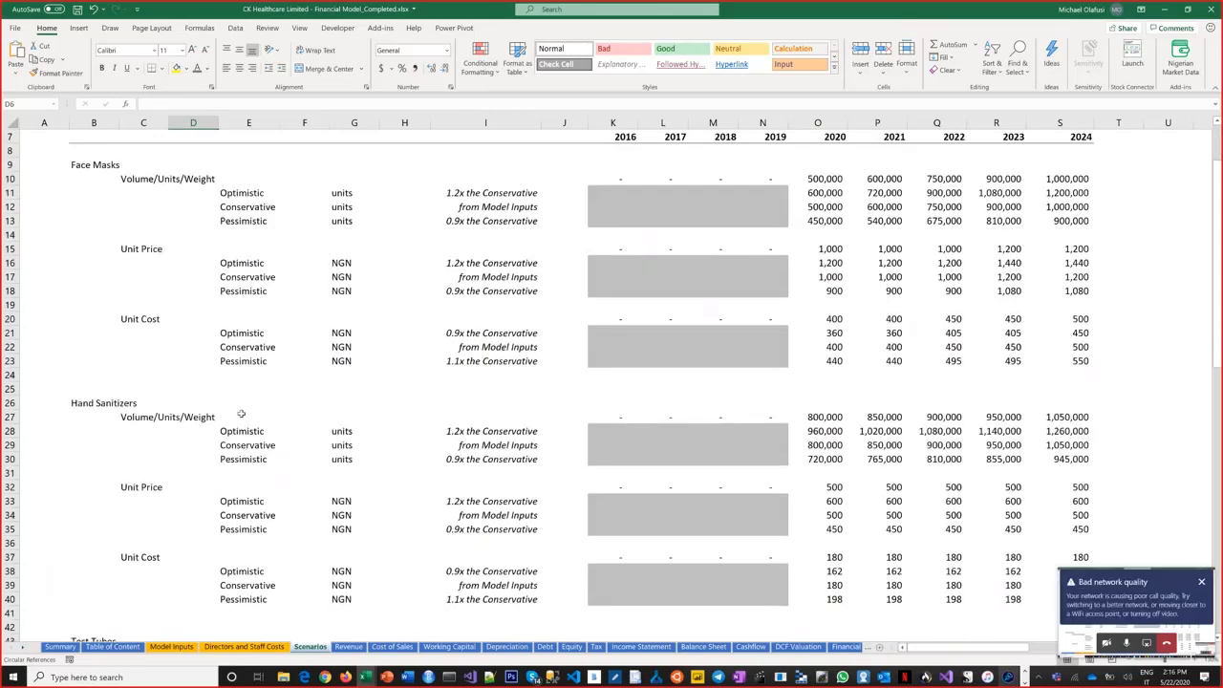
scroll(241, 414, down, 13)
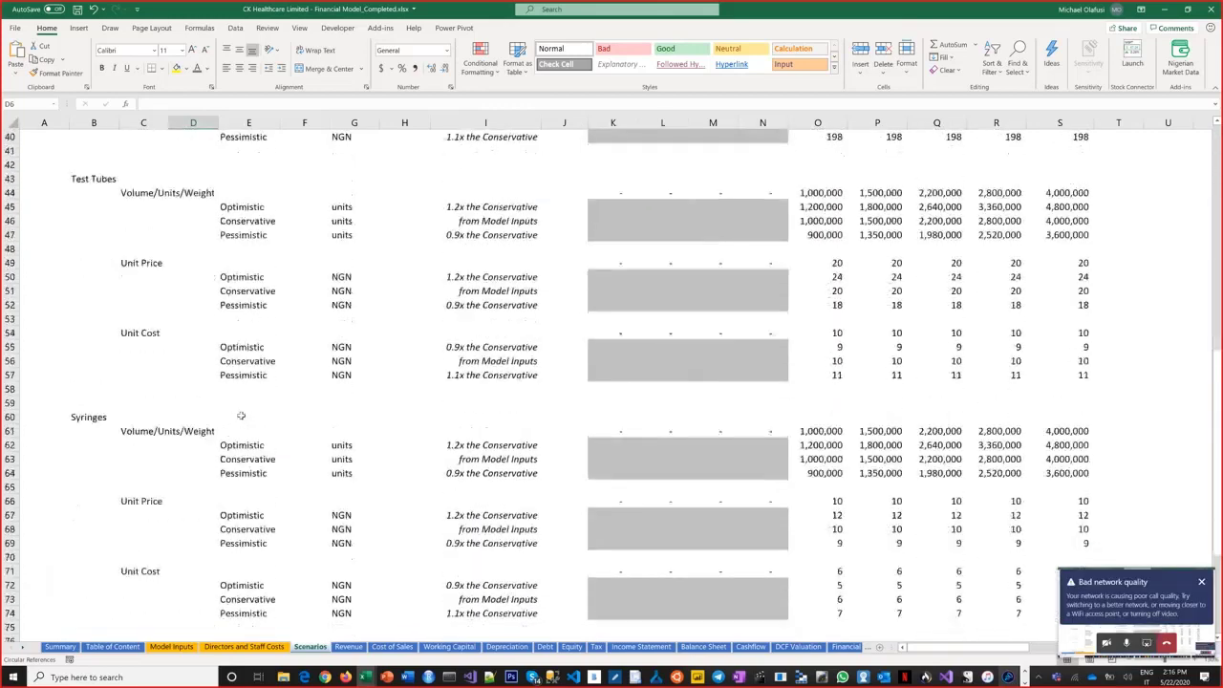
scroll(241, 416, down, 2)
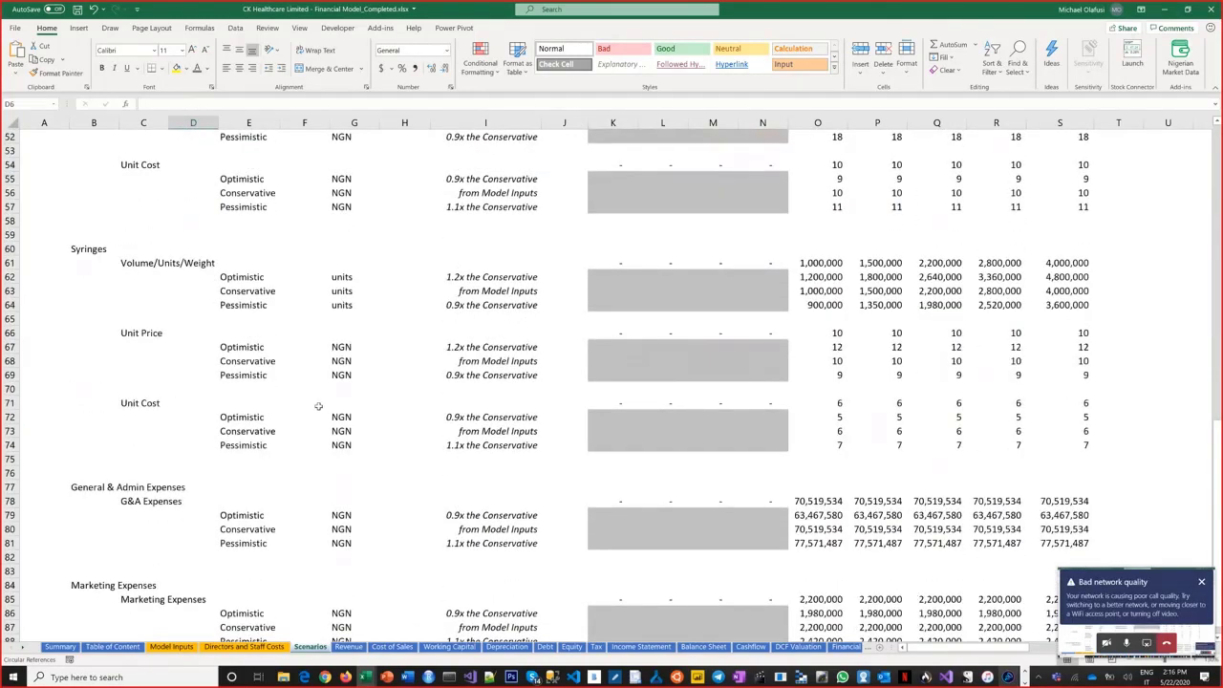